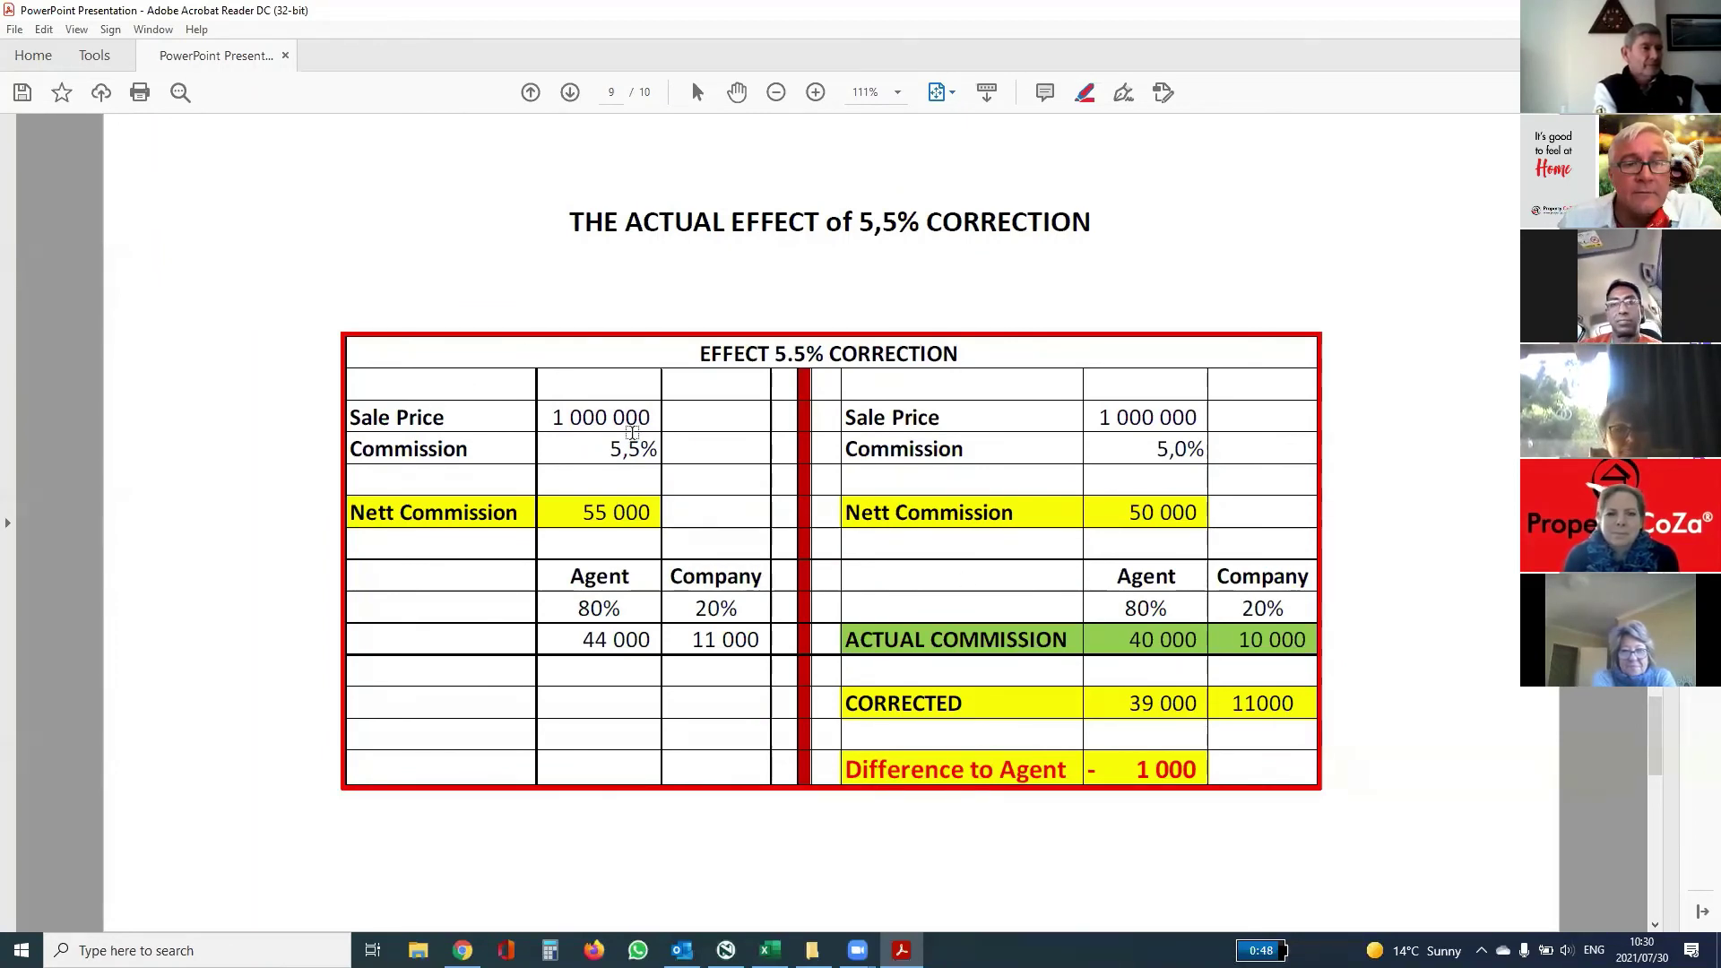
# Step: Highlight the 5,5% example's sale price, commission rate, 55 000 nett commission, and the agent's 44 000 and company's 11 000 shares
pyautogui.moveTo(647, 418); pyautogui.dragTo(381, 407)
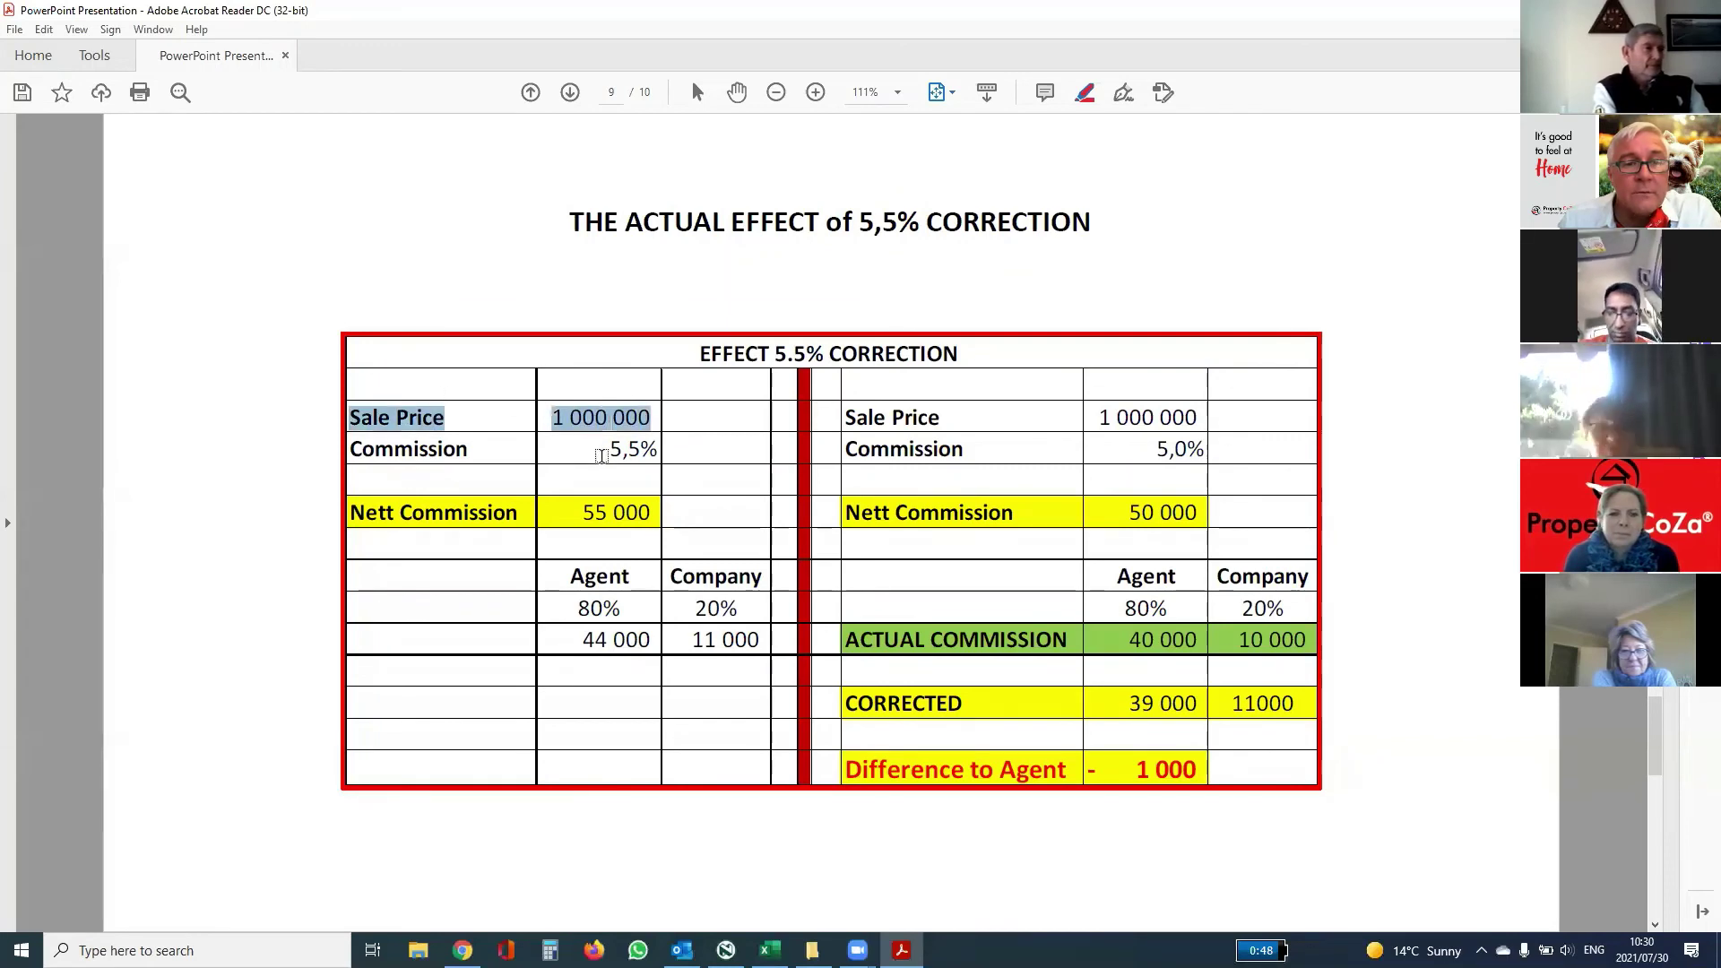
pyautogui.moveTo(600, 456)
pyautogui.mouseDown()
pyautogui.moveTo(634, 451)
pyautogui.moveTo(605, 451)
pyautogui.mouseUp()
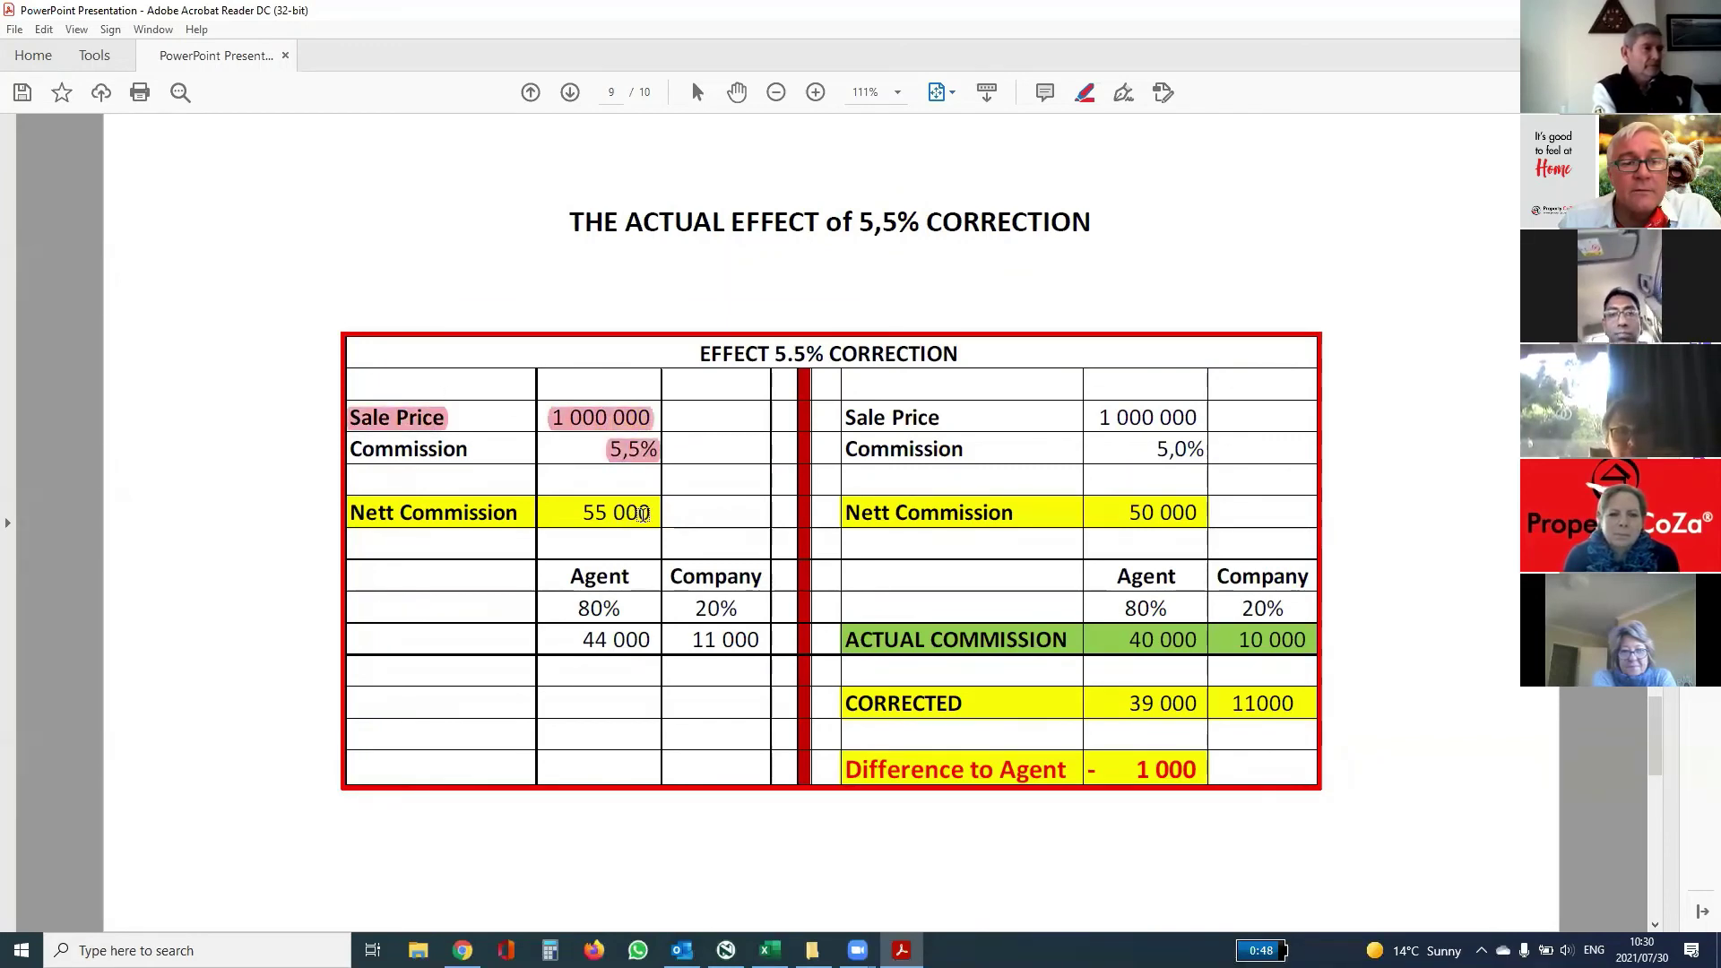
pyautogui.moveTo(641, 512); pyautogui.dragTo(596, 504)
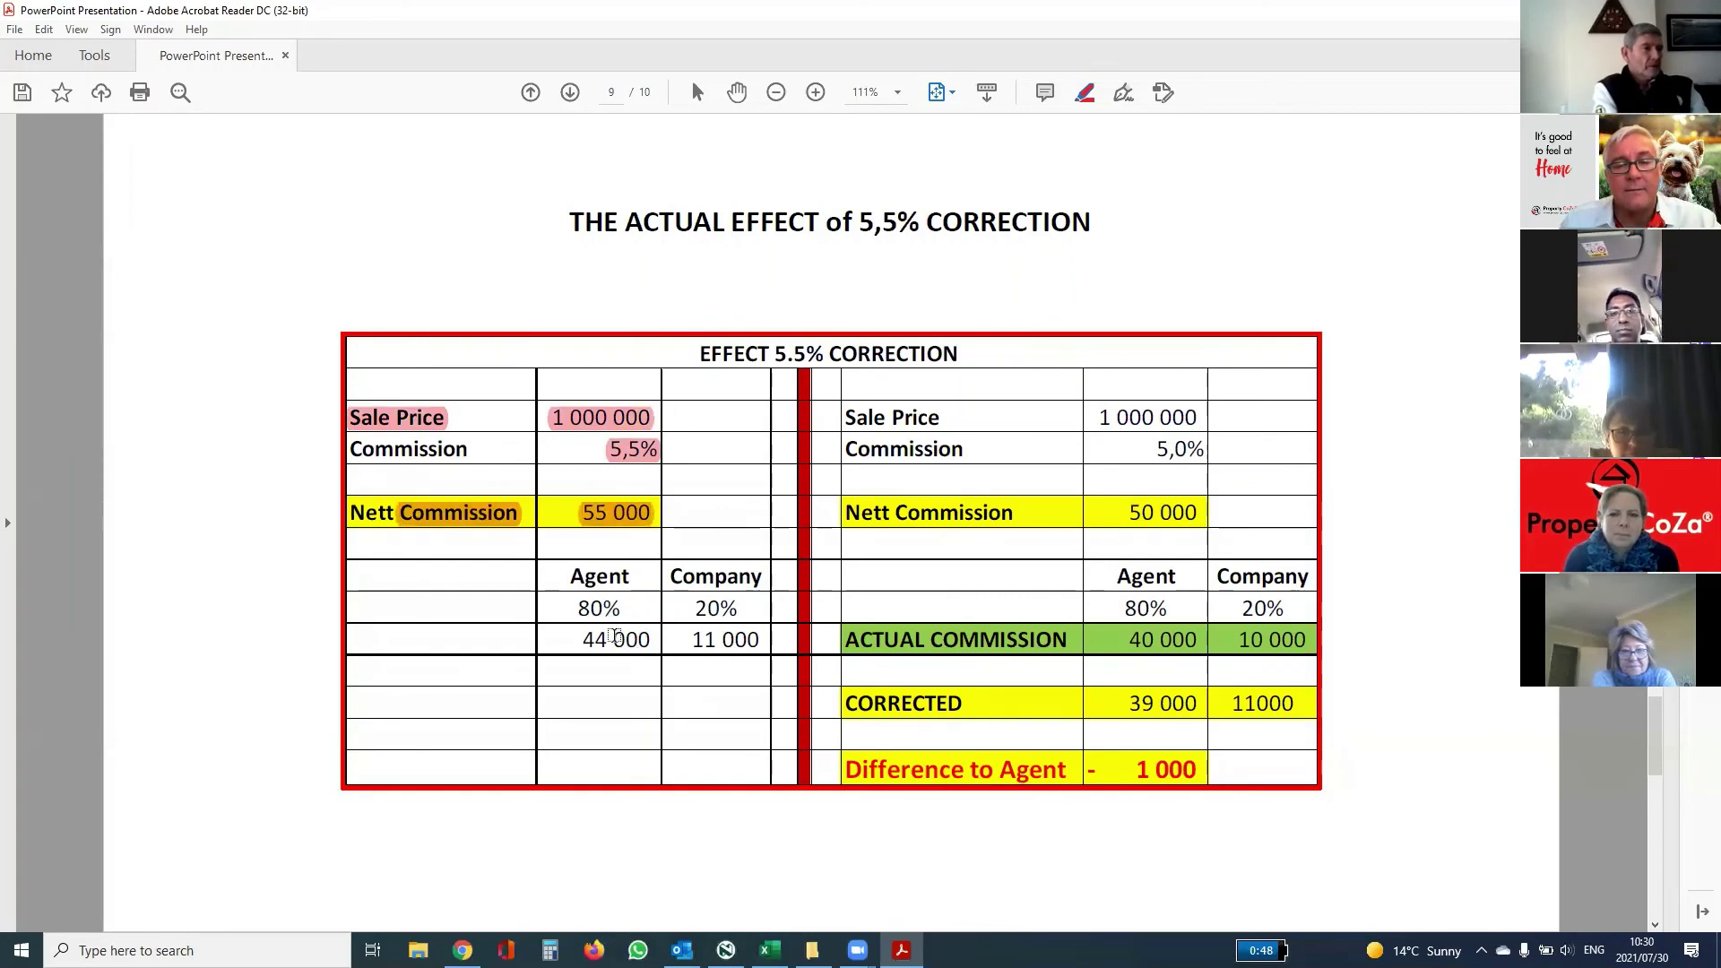
pyautogui.moveTo(615, 636); pyautogui.dragTo(567, 640)
pyautogui.moveTo(753, 639); pyautogui.dragTo(691, 639)
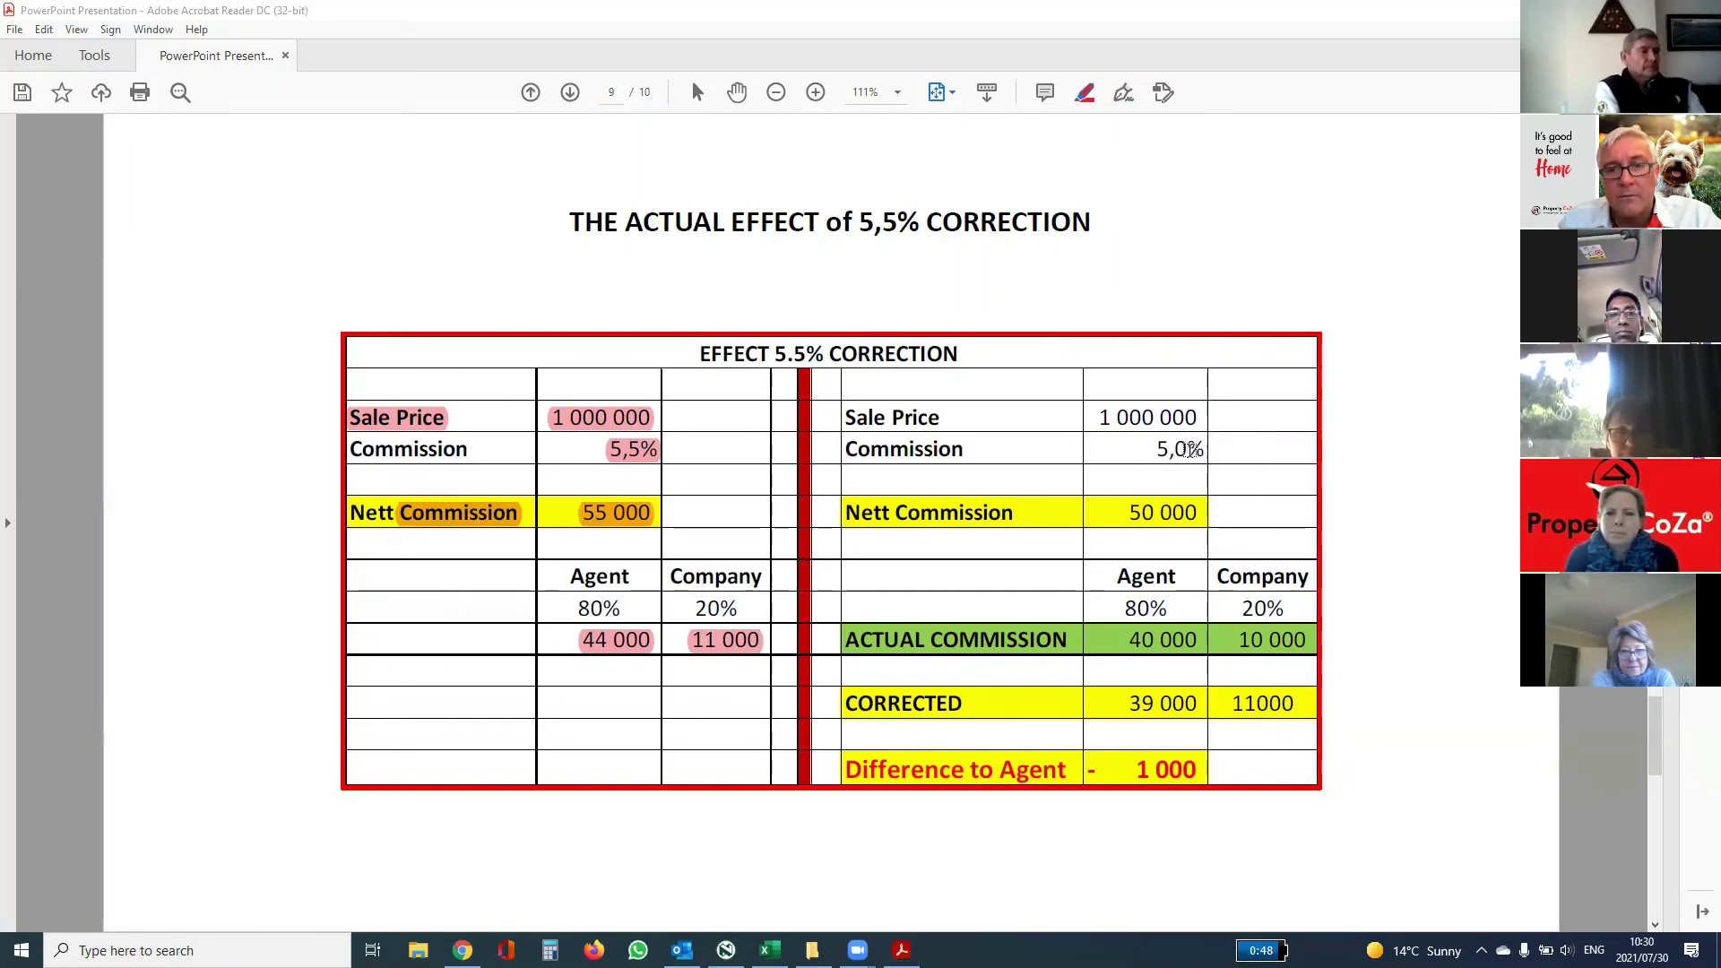
# Step: Highlight the 5,0% example's commission rate, sale price, 50 000 nett commission, and the actual commission amounts of 40 000 and 10 000
pyautogui.doubleClick(1159, 442)
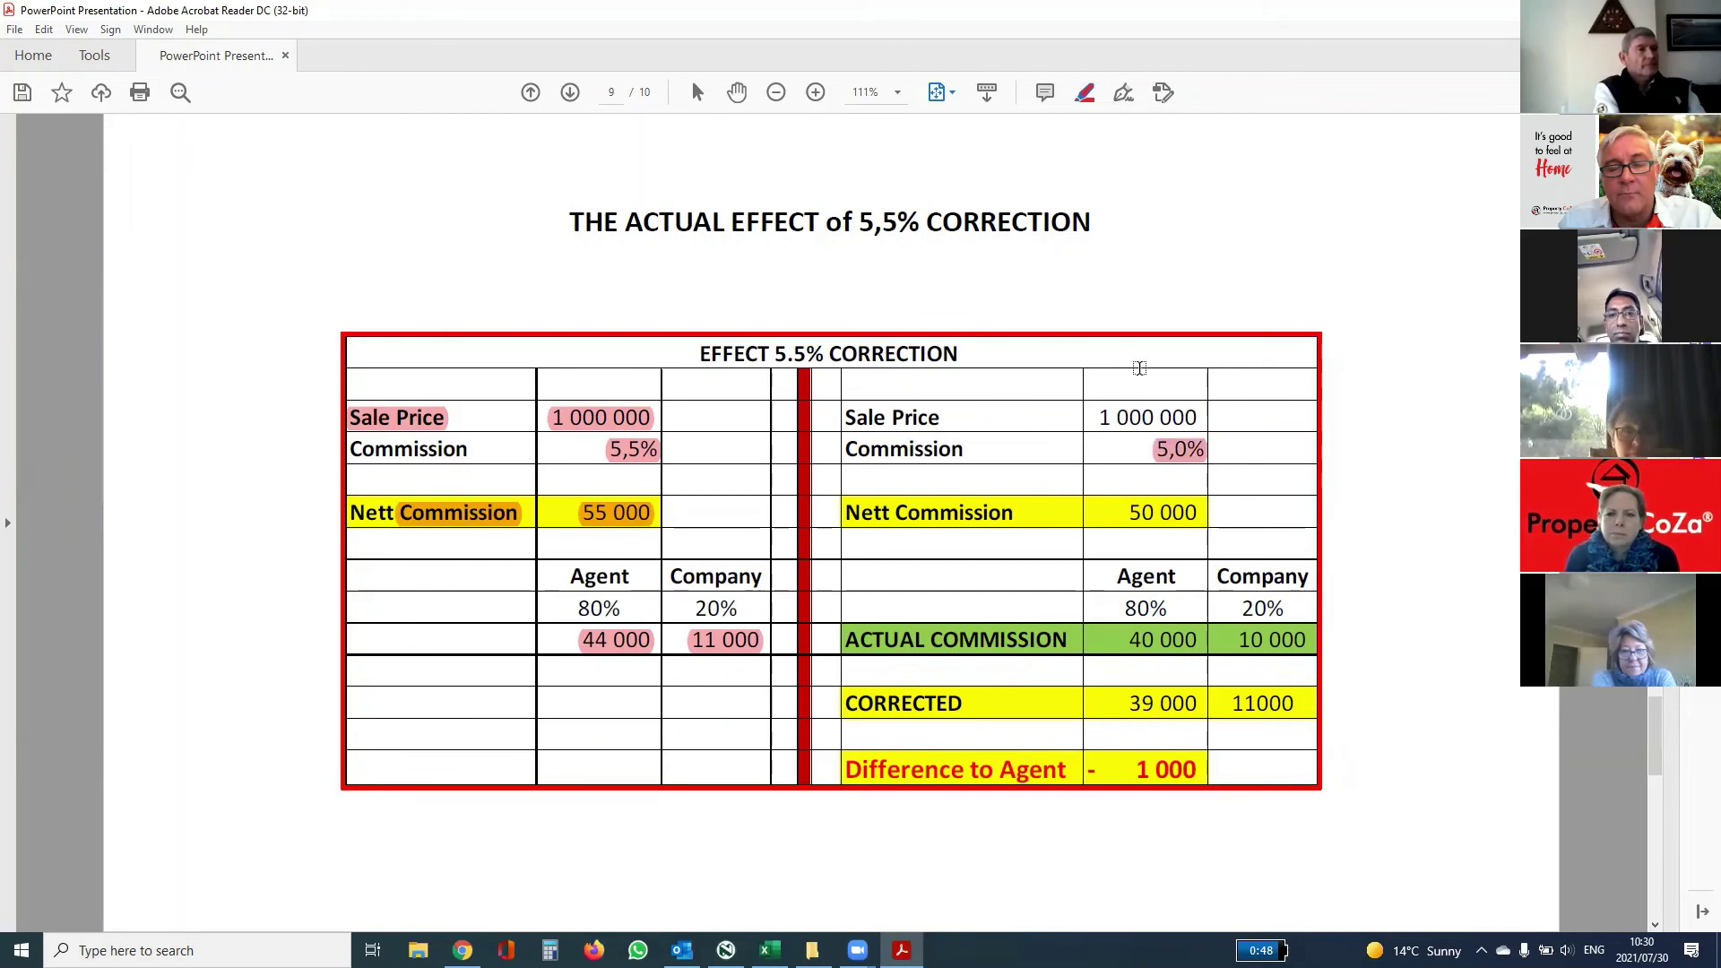
pyautogui.moveTo(1202, 415); pyautogui.dragTo(852, 399)
pyautogui.moveTo(1204, 508); pyautogui.dragTo(1118, 508)
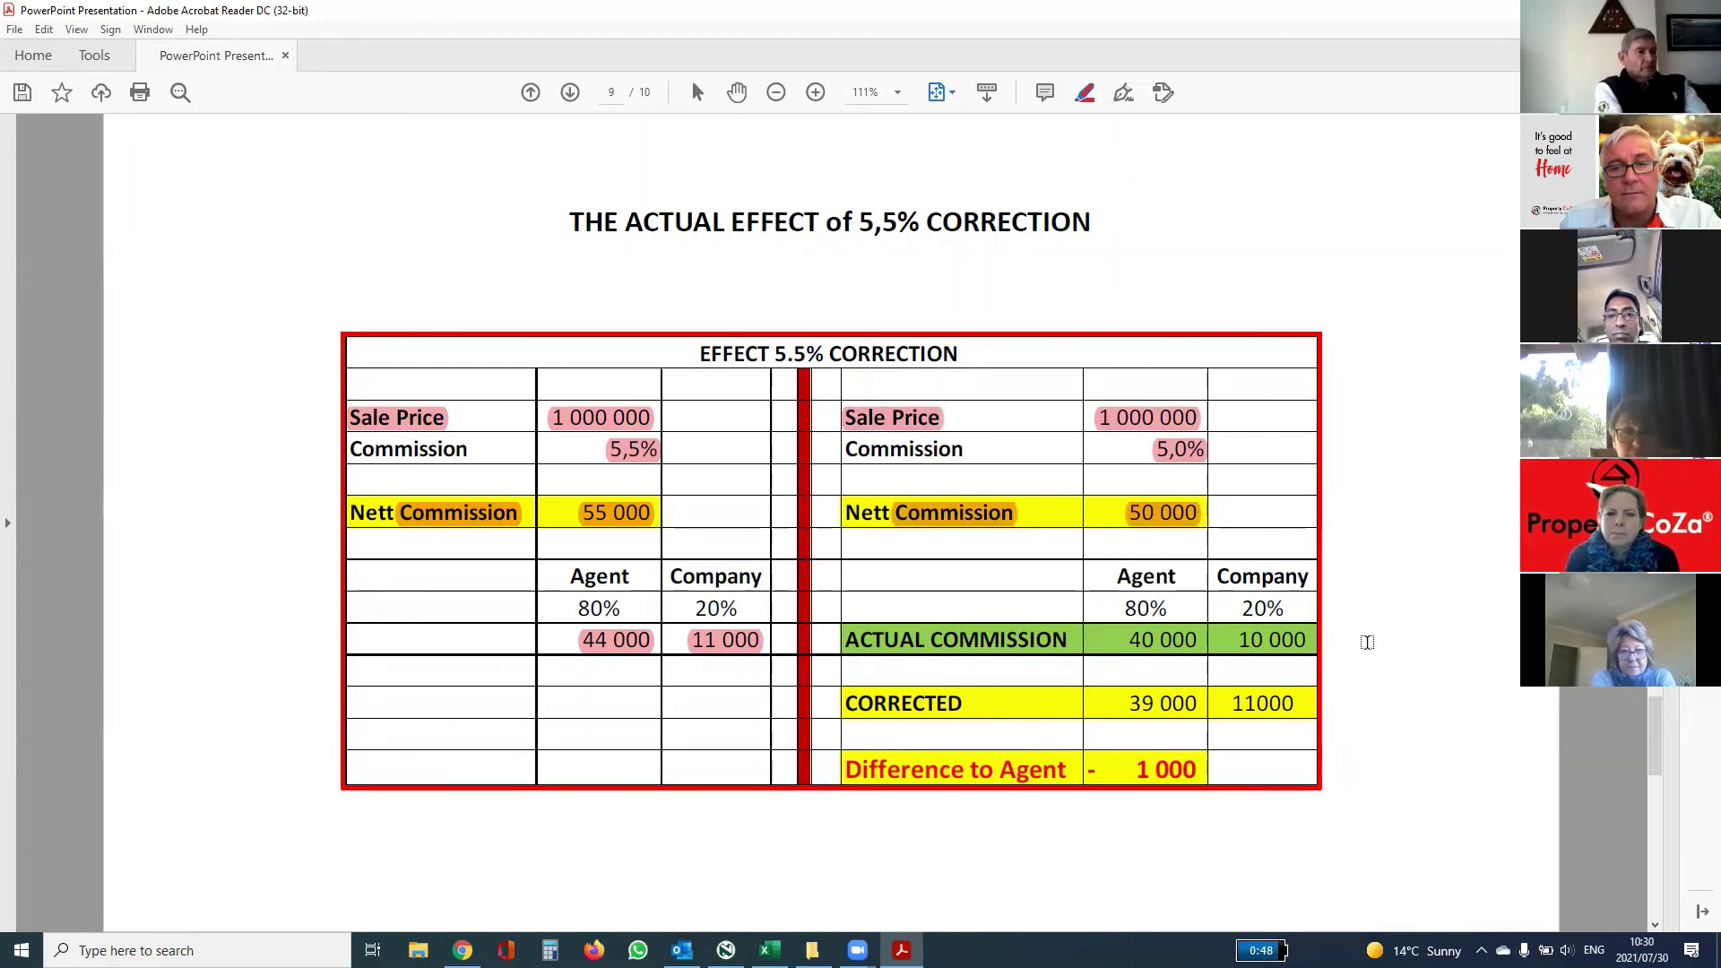
pyautogui.moveTo(1206, 638); pyautogui.dragTo(1131, 639)
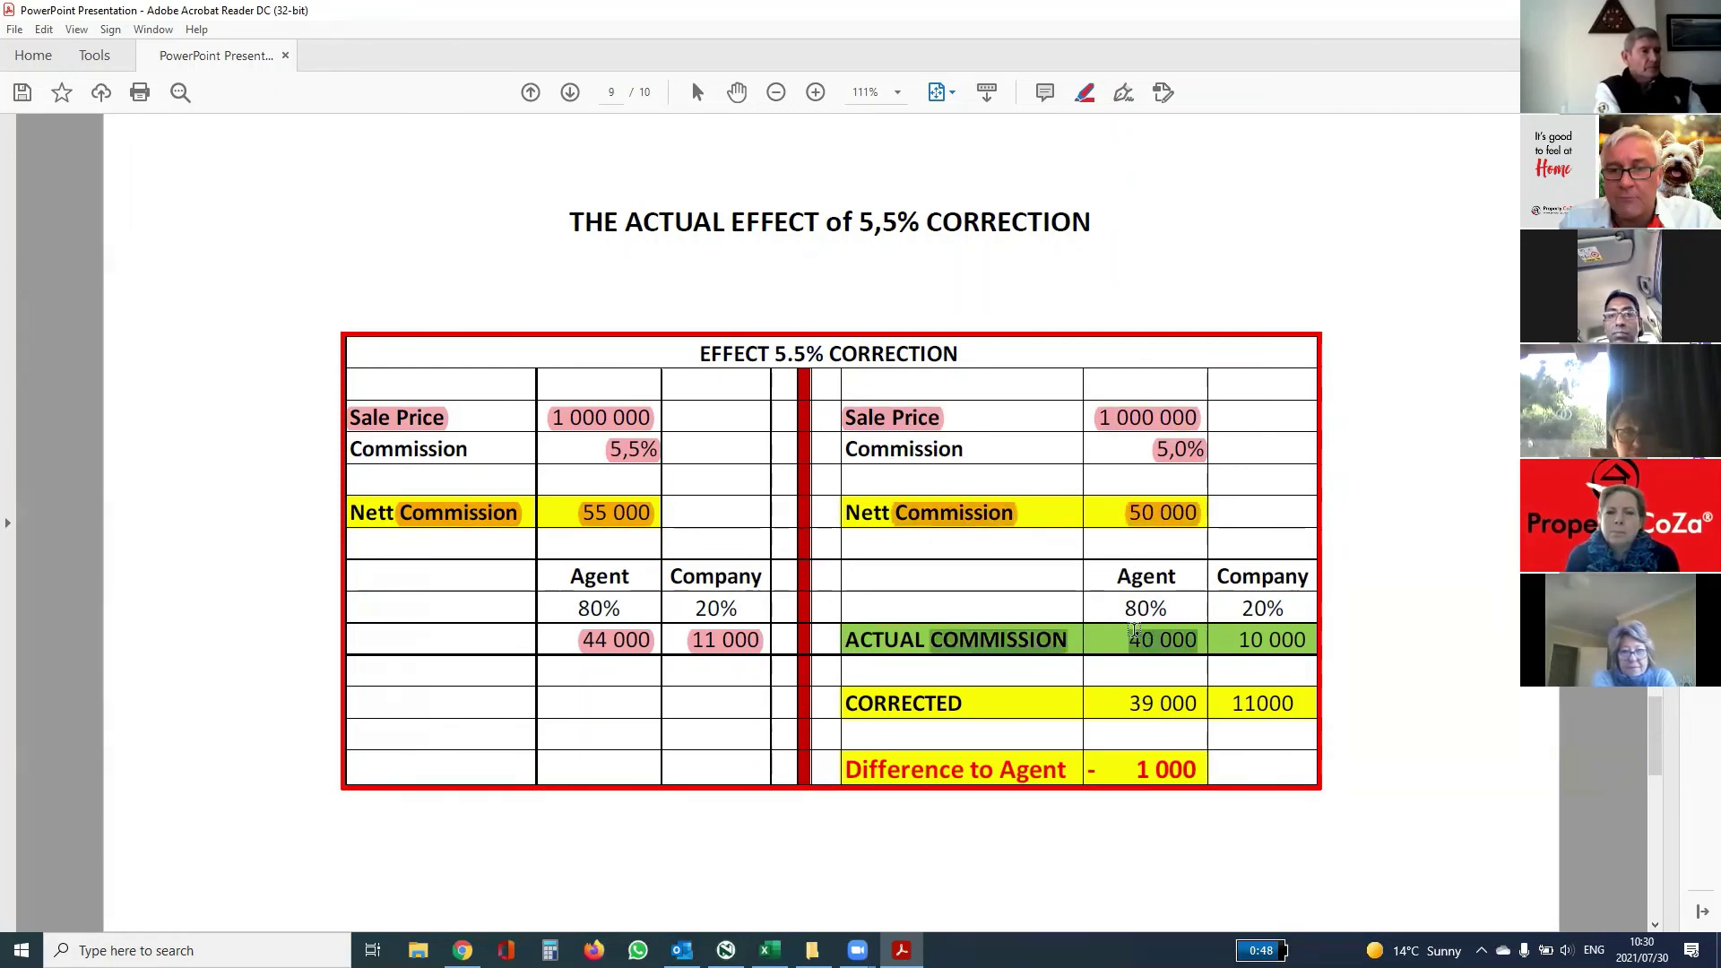
pyautogui.moveTo(1305, 642); pyautogui.dragTo(1326, 641)
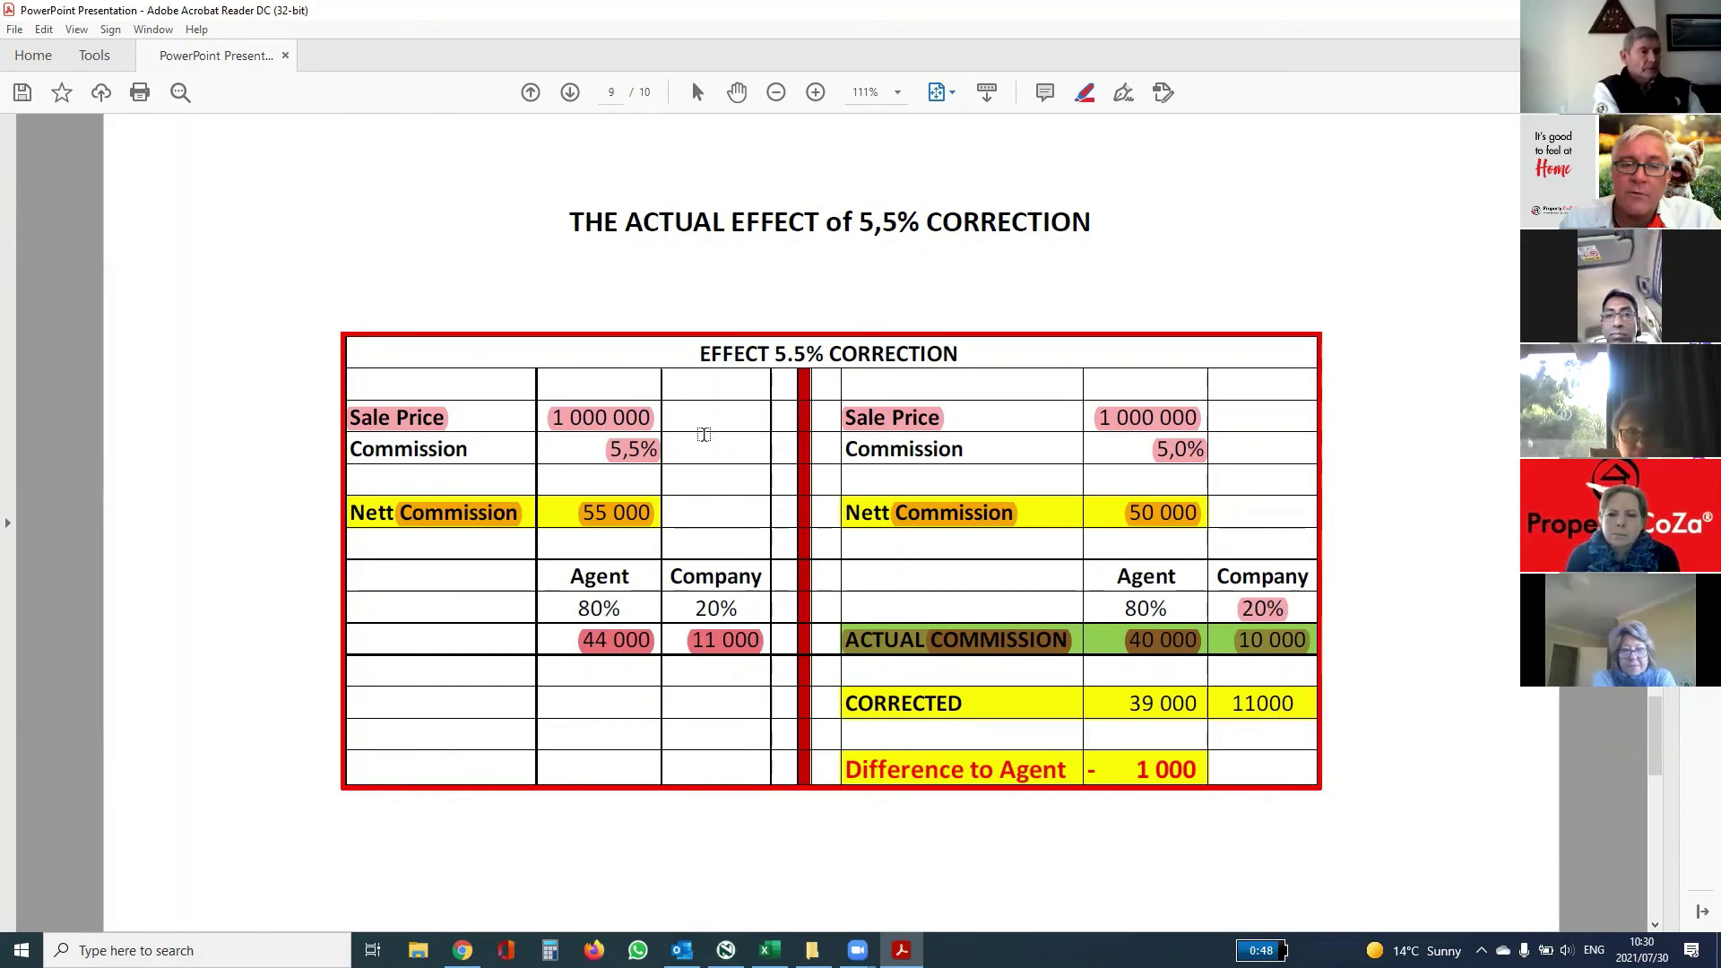
# Step: Highlight the Company heading in the 5,5% example and mark the corrected amounts 11000 and 39 000 in the 5,0% example
pyautogui.moveTo(673, 567)
pyautogui.mouseDown()
pyautogui.moveTo(744, 645)
pyautogui.moveTo(717, 559)
pyautogui.moveTo(673, 565)
pyautogui.moveTo(705, 561)
pyautogui.mouseUp()
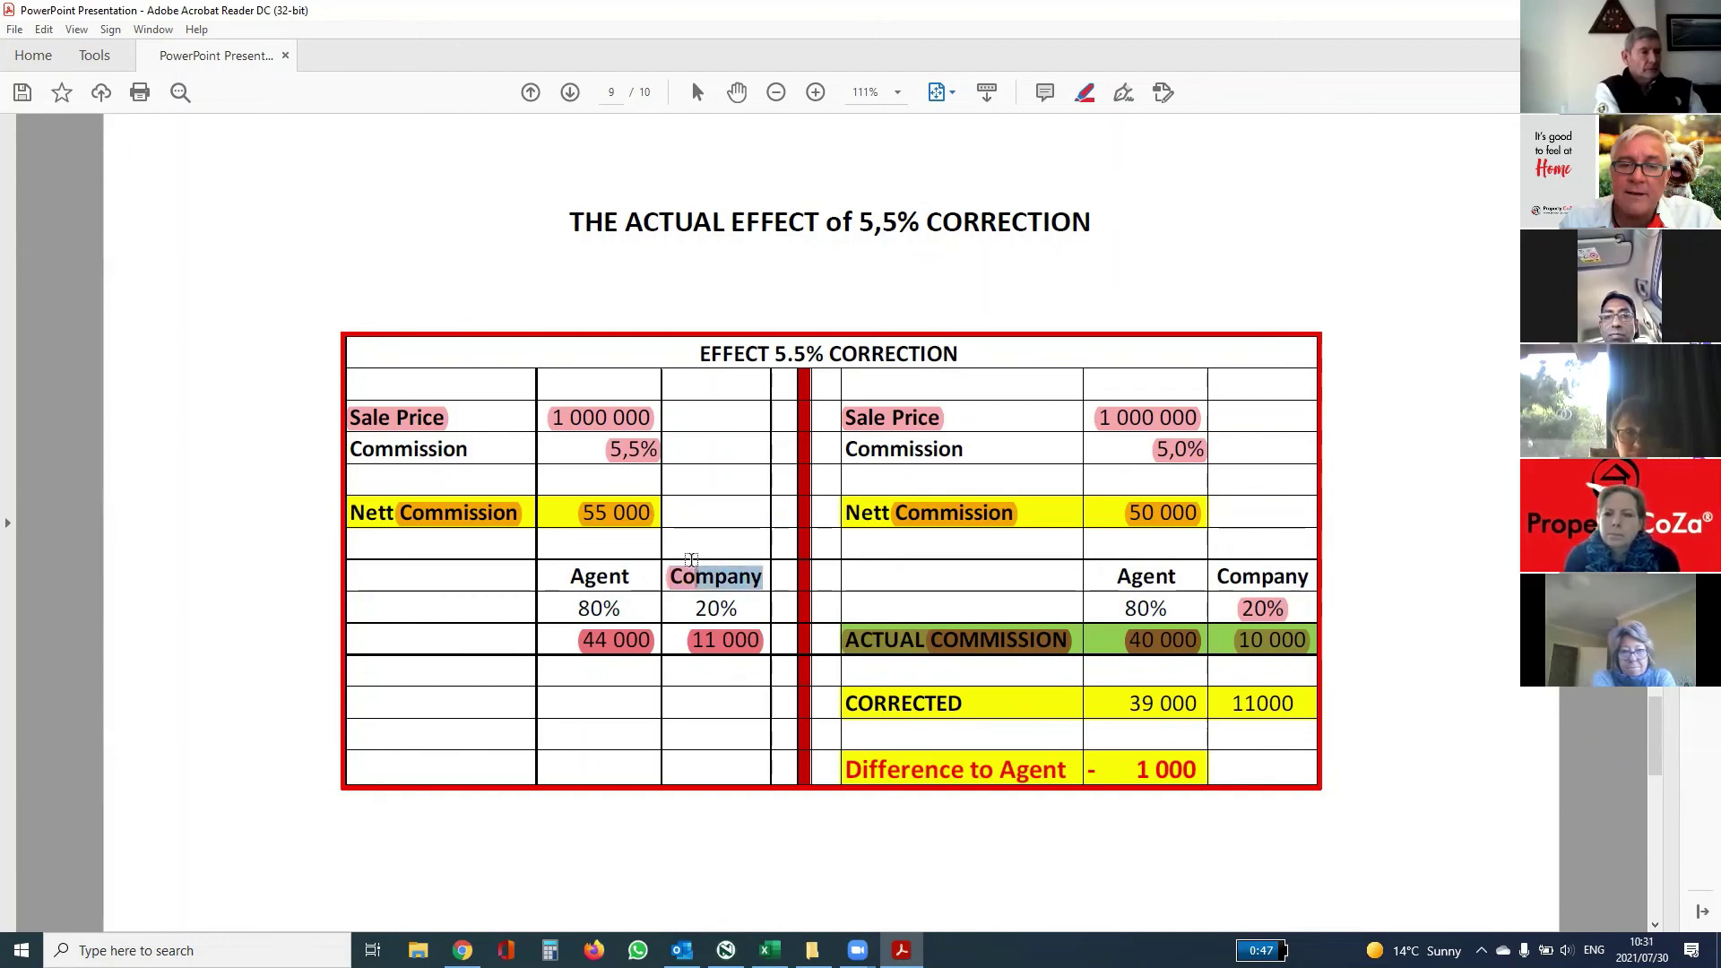
pyautogui.click(772, 715)
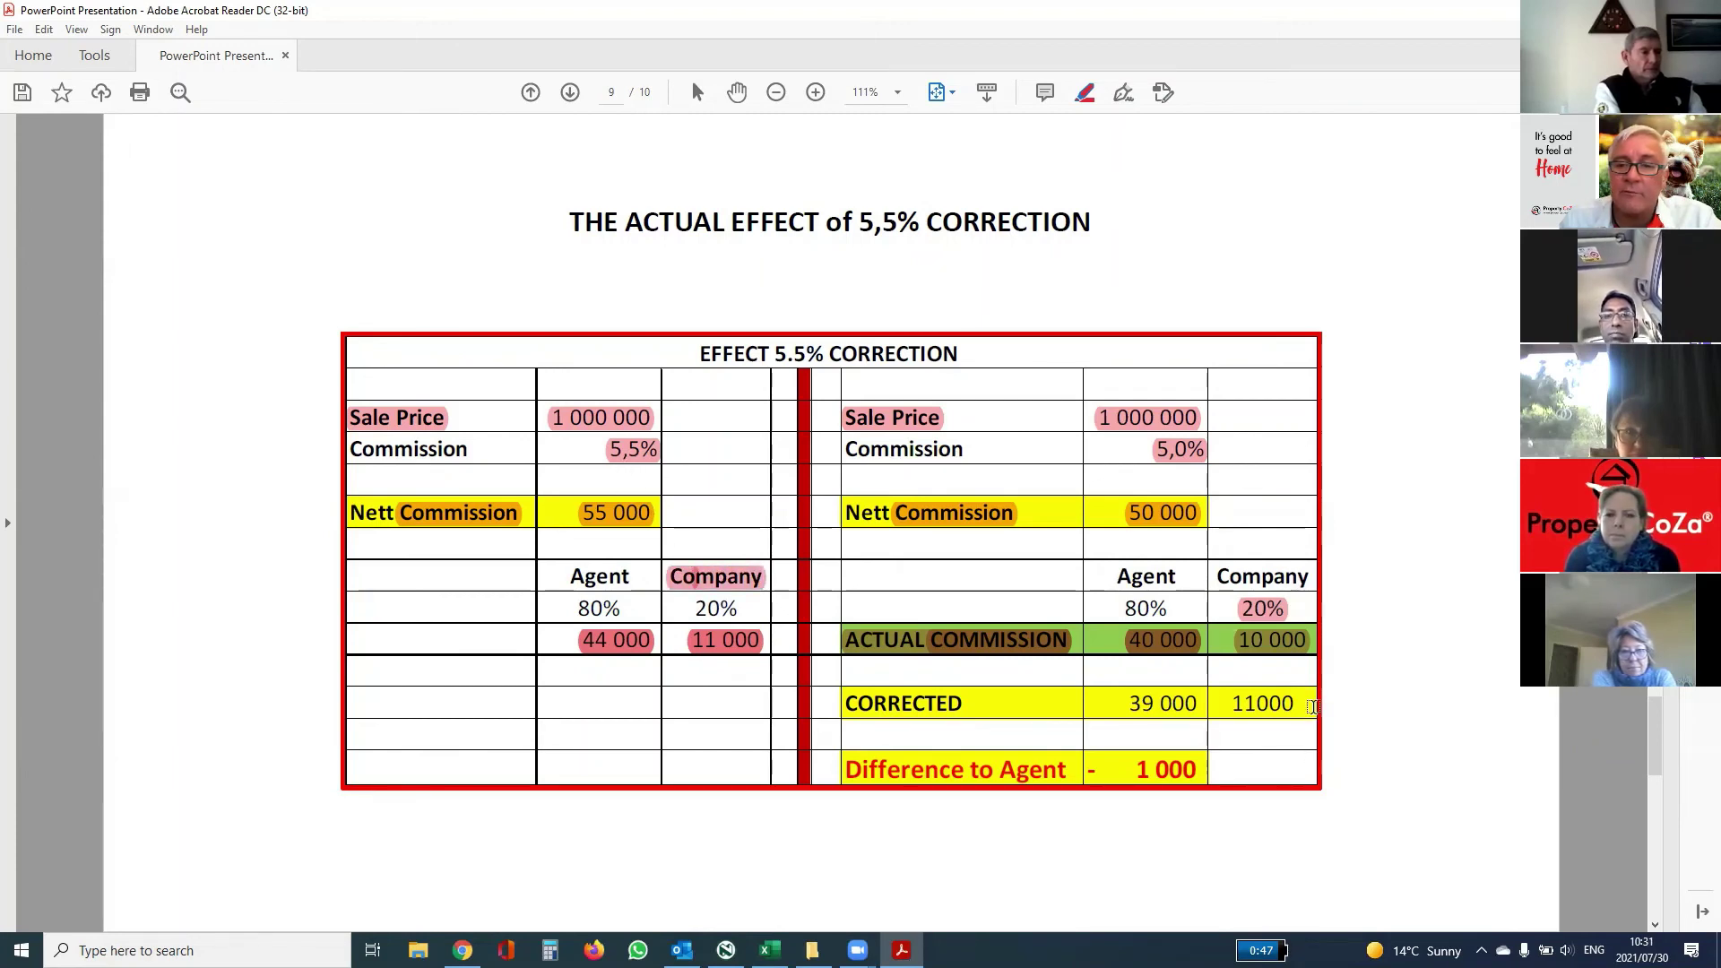
pyautogui.moveTo(1308, 700); pyautogui.dragTo(1210, 692)
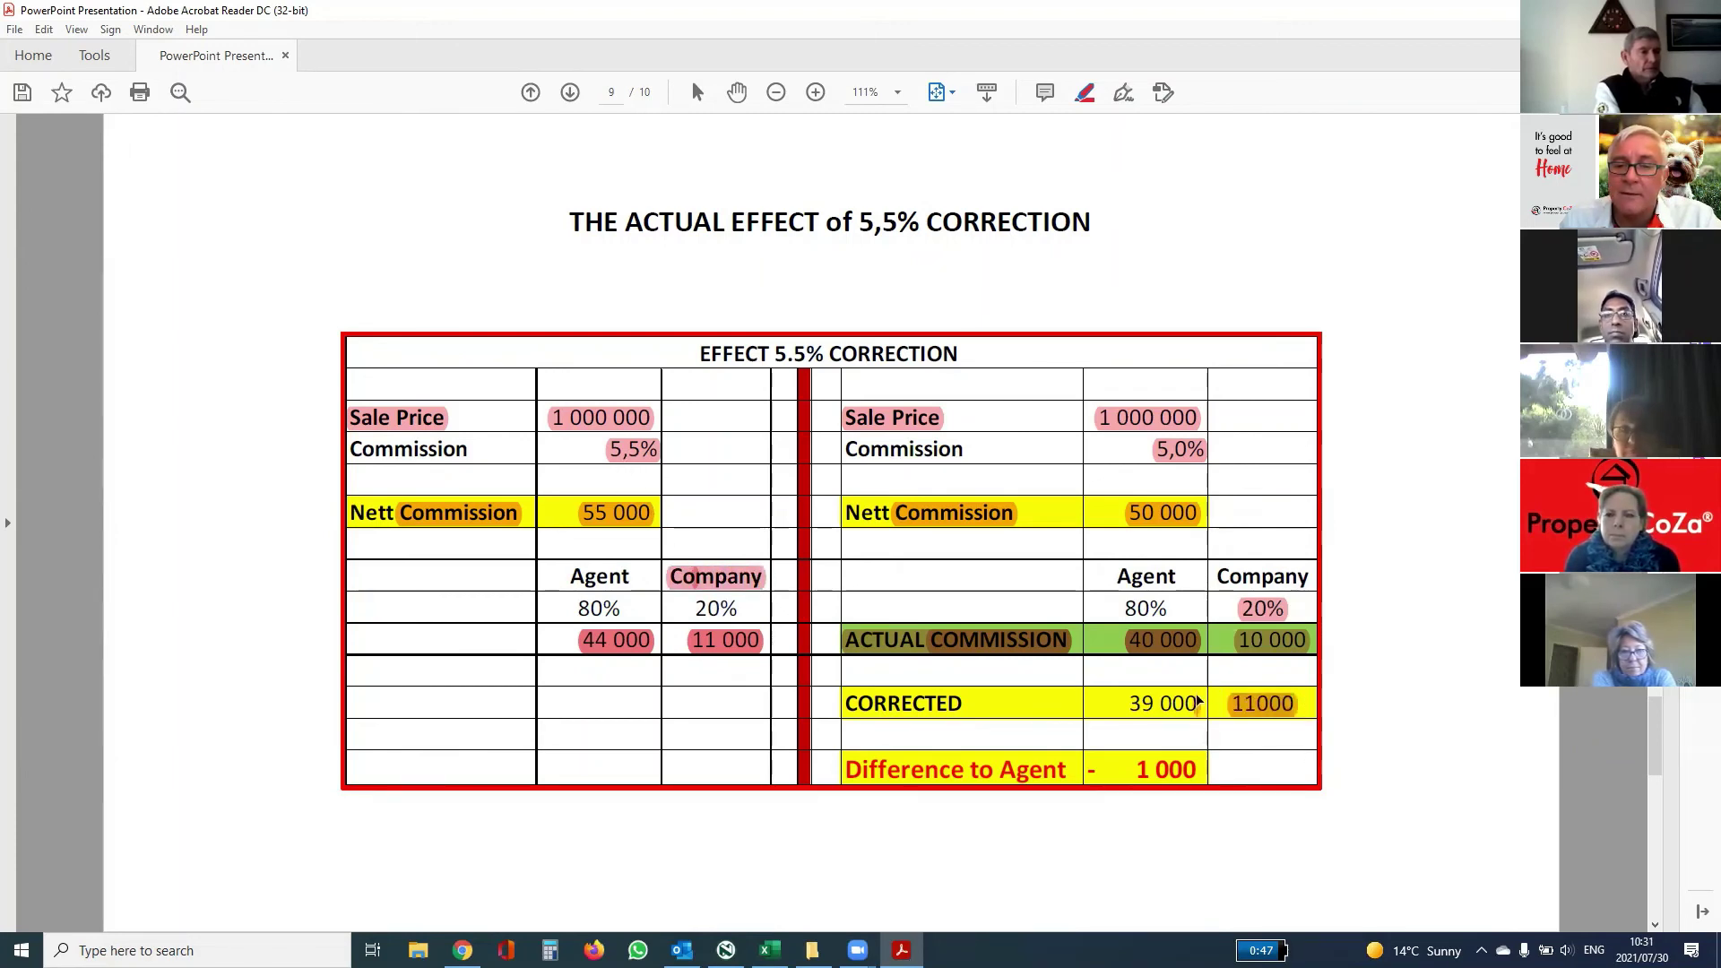
pyautogui.click(1162, 700)
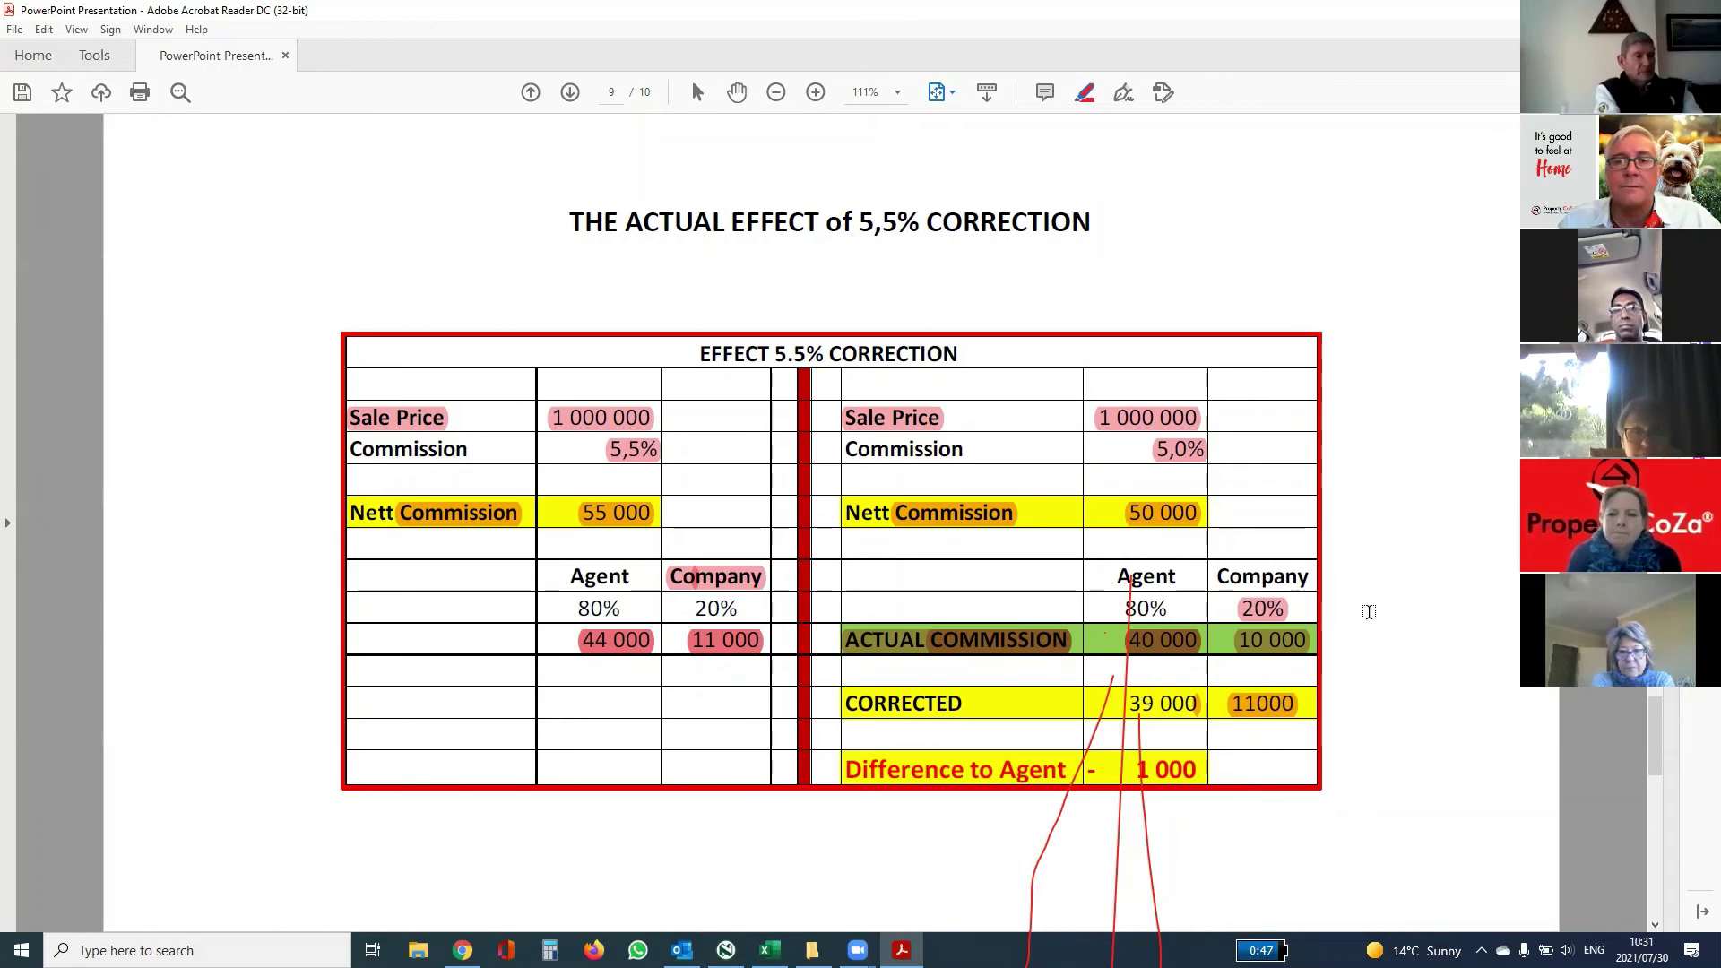
# Step: Advance to the Commission Schedules page, switch to the Commission Calcs folder in File Explorer and open the NO ROOKIES commission workbook in Excel
pyautogui.press('pagedown')
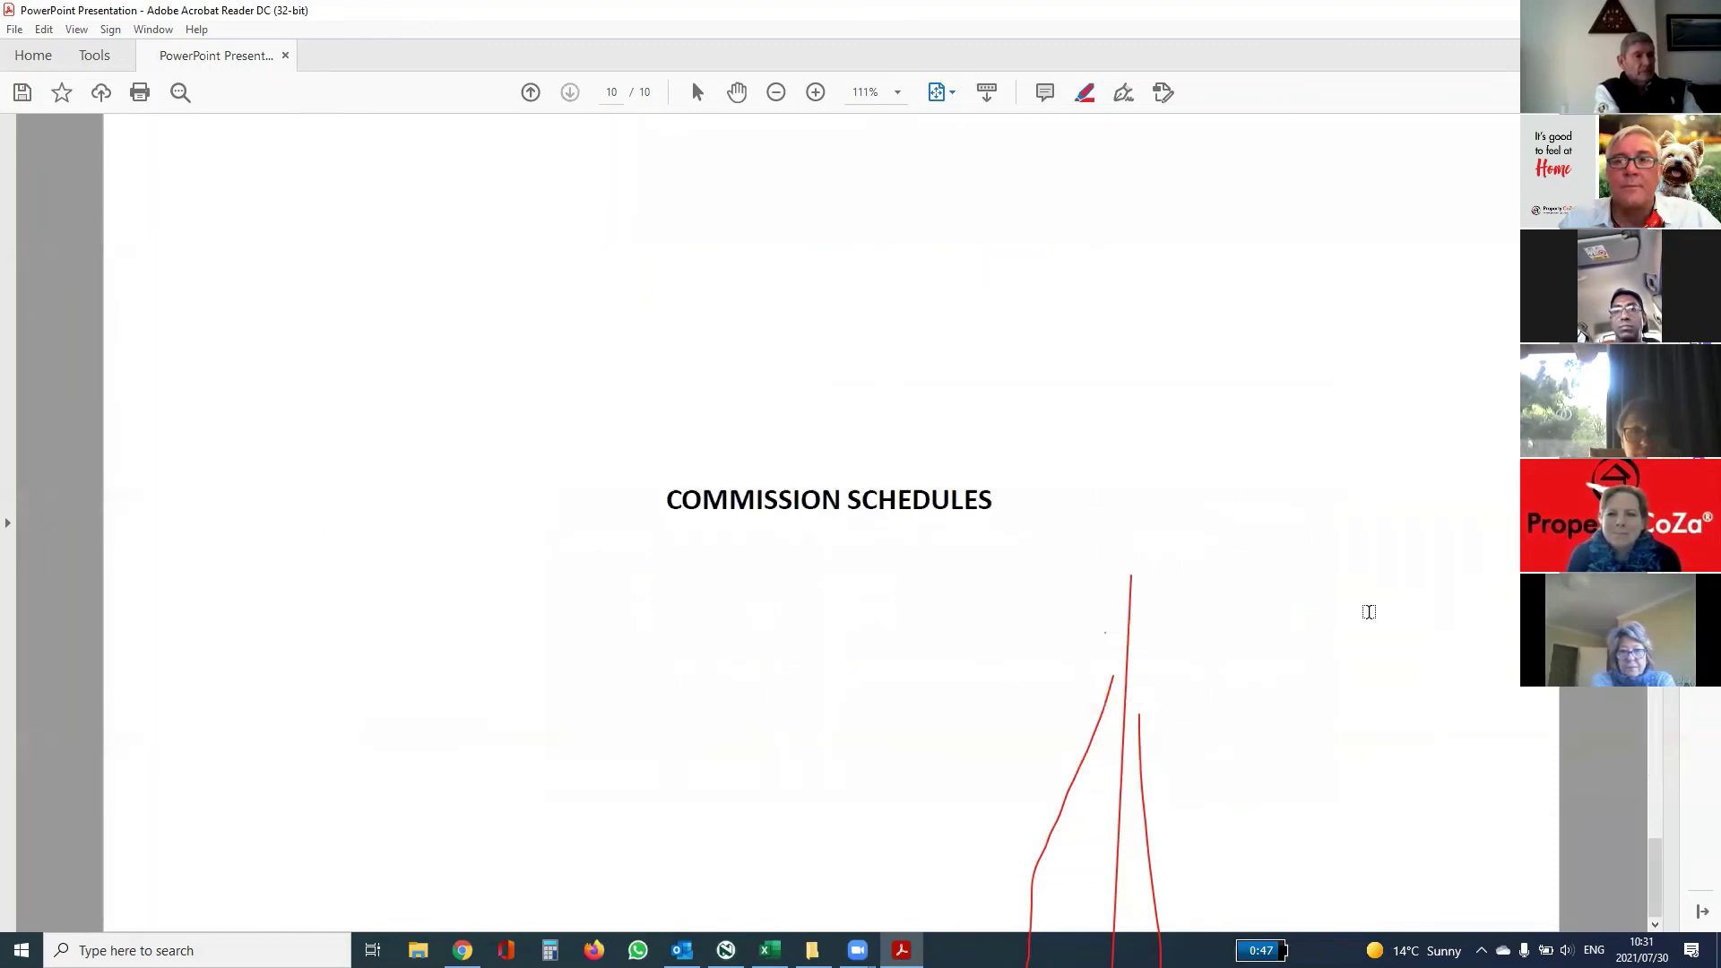
pyautogui.hotkey('alt', 'Tab')
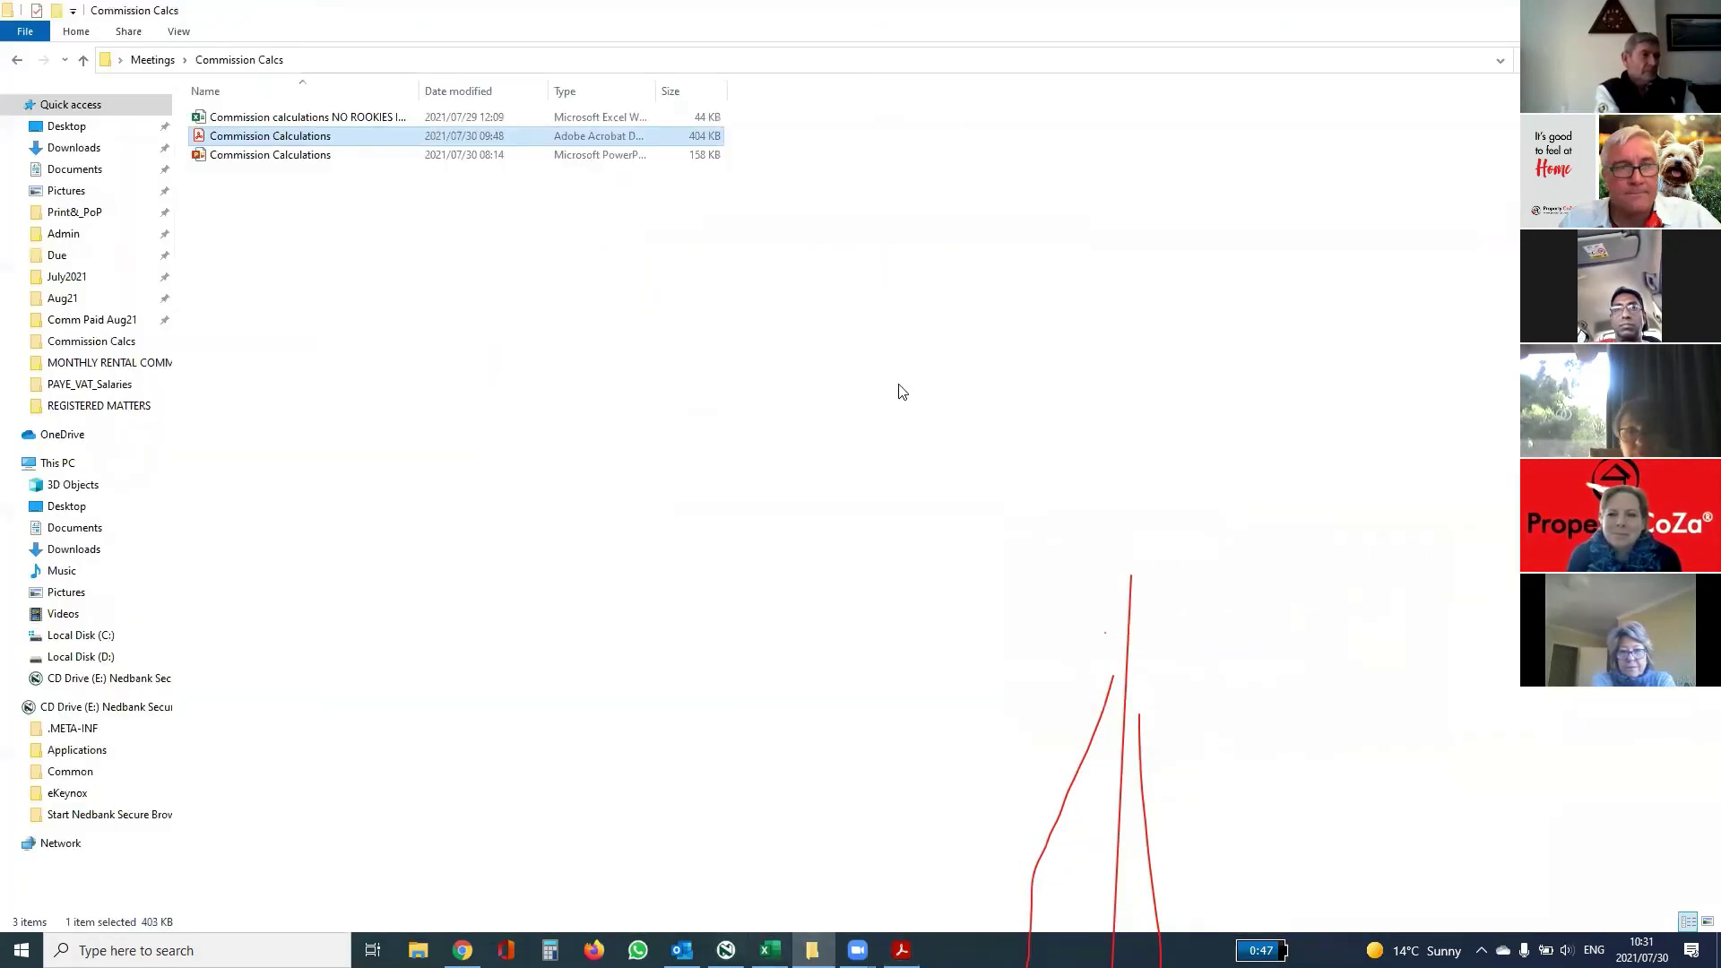
pyautogui.click(357, 118)
pyautogui.doubleClick(357, 119)
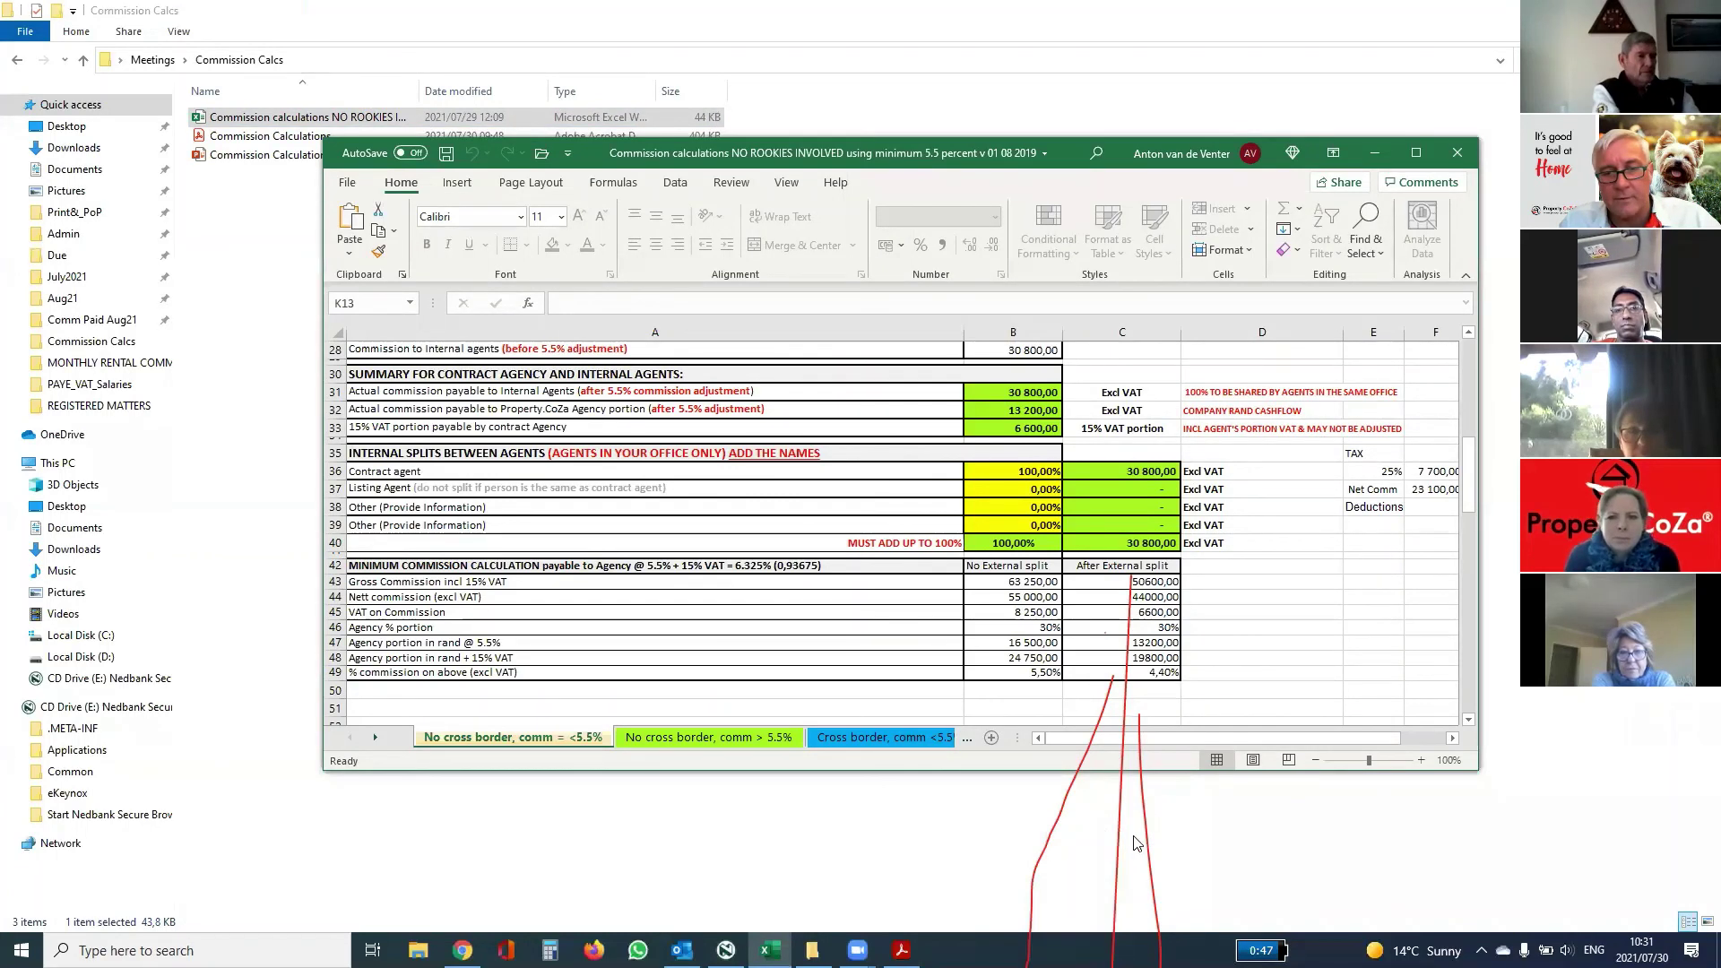
pyautogui.rightClick(1308, 902)
pyautogui.click(1103, 672)
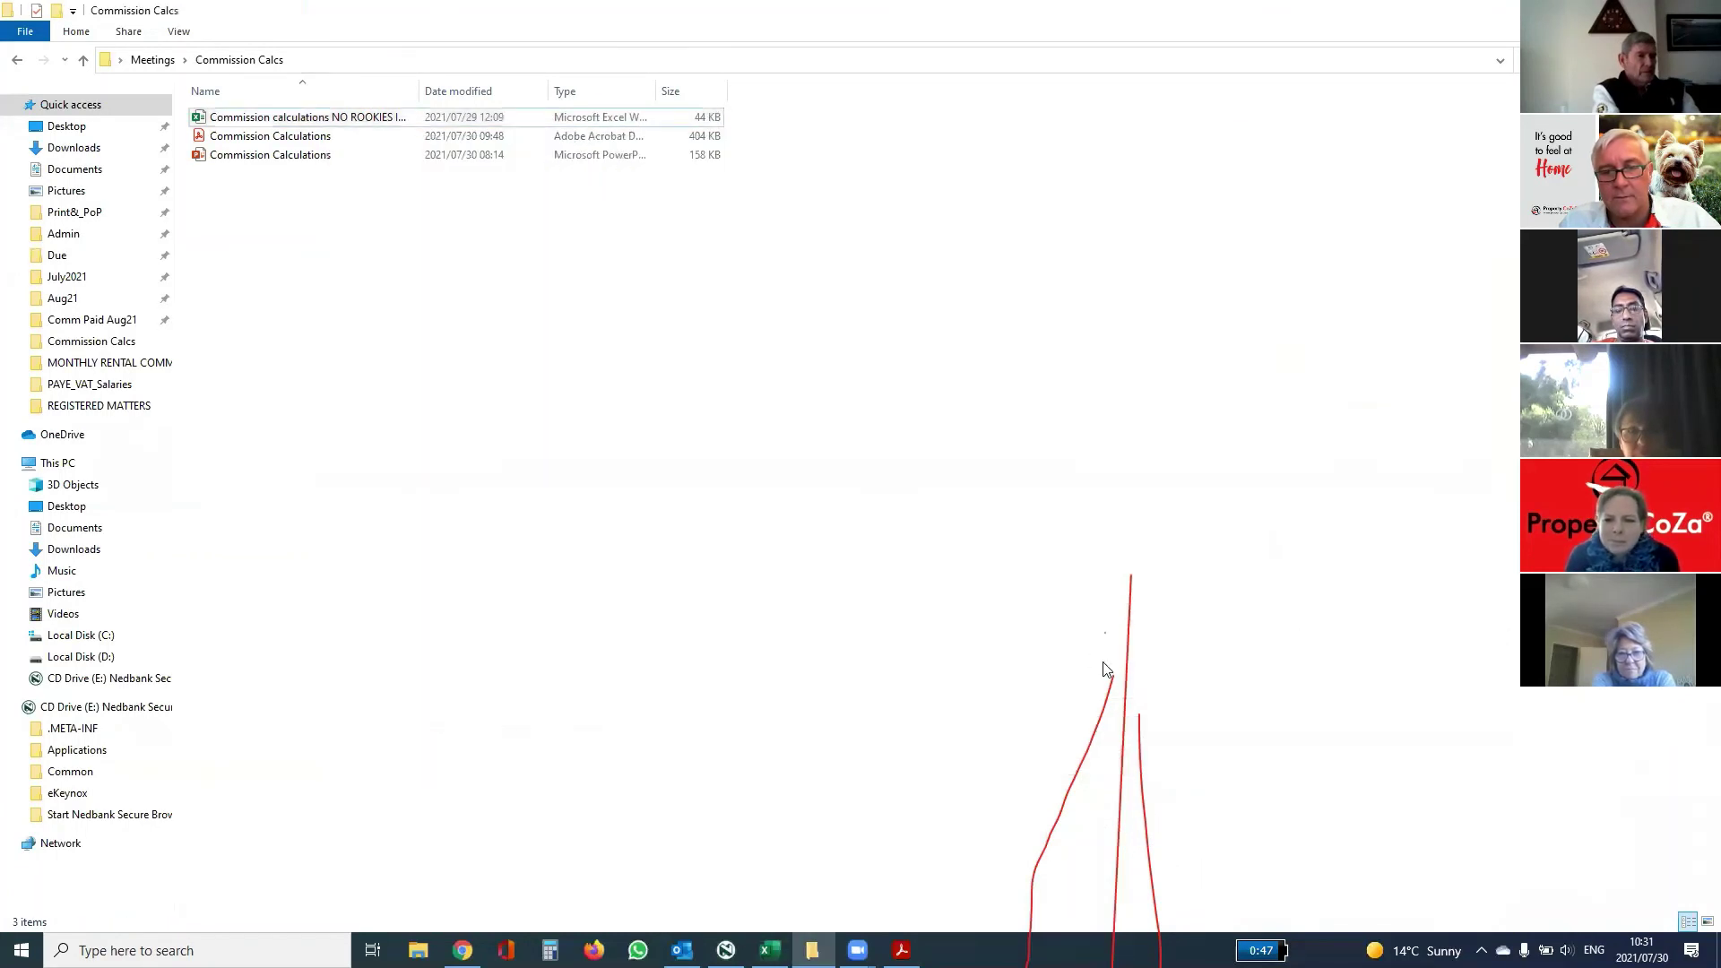
pyautogui.rightClick(1100, 661)
pyautogui.click(1128, 642)
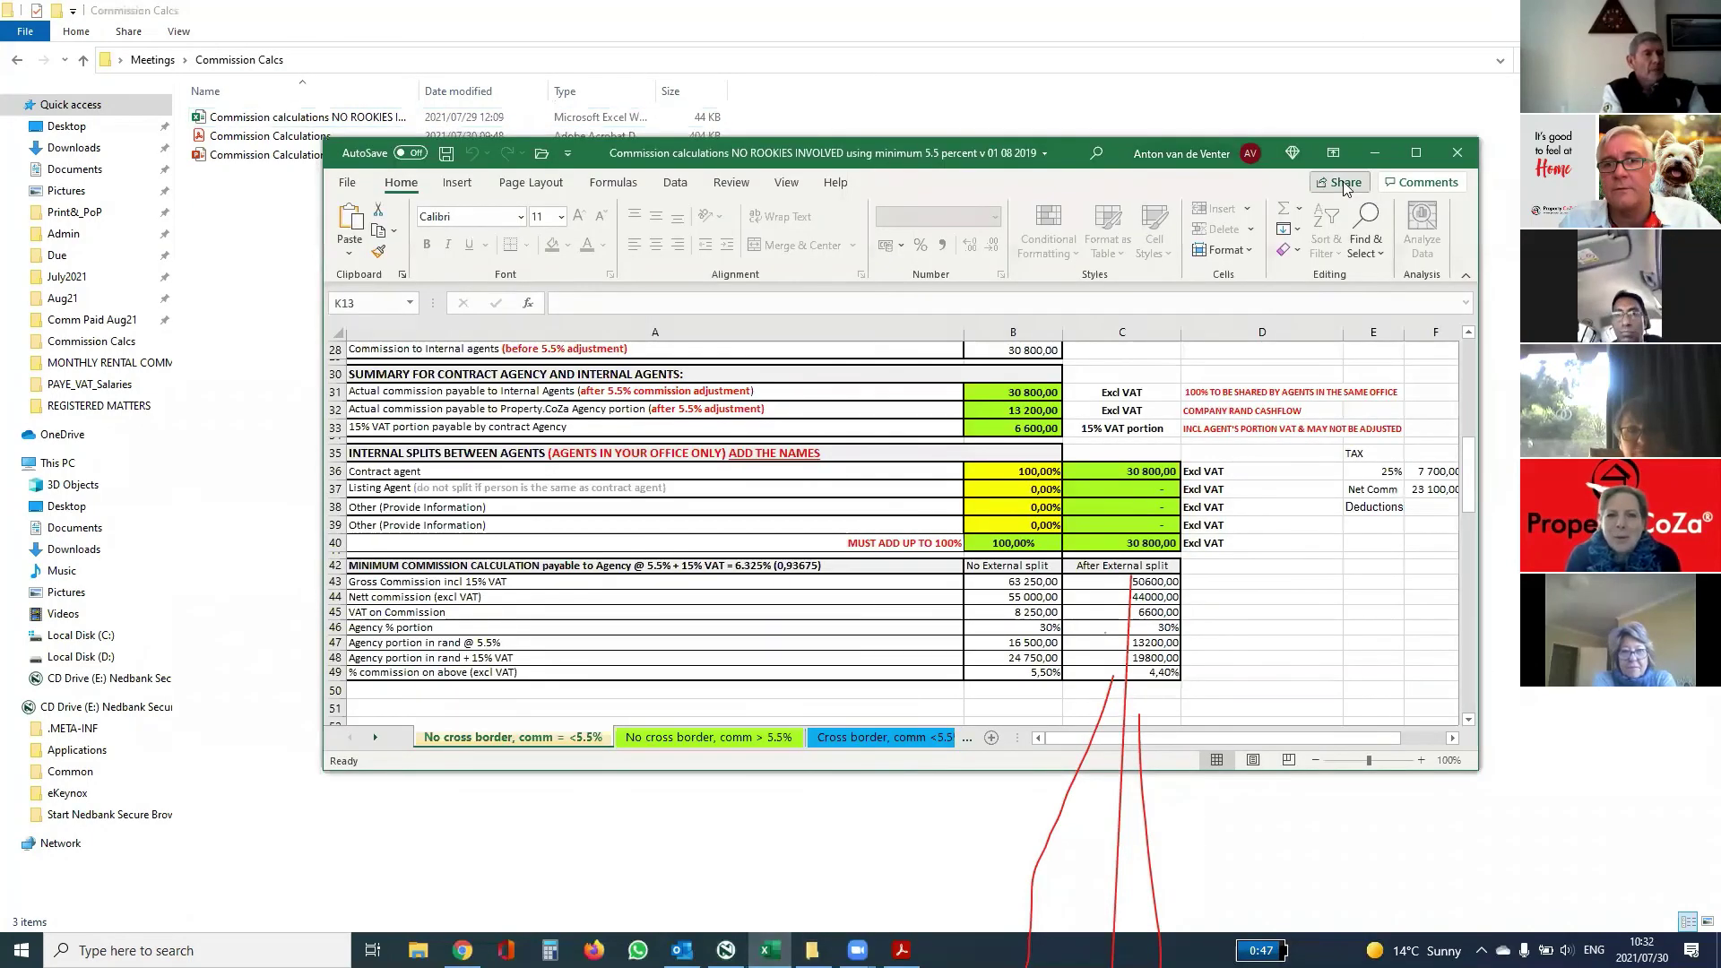
# Step: Maximise the workbook and examine the sales price, total commission and commission percentage inputs of the worksheet
pyautogui.click(1415, 152)
pyautogui.scroll(9, 808, 562)
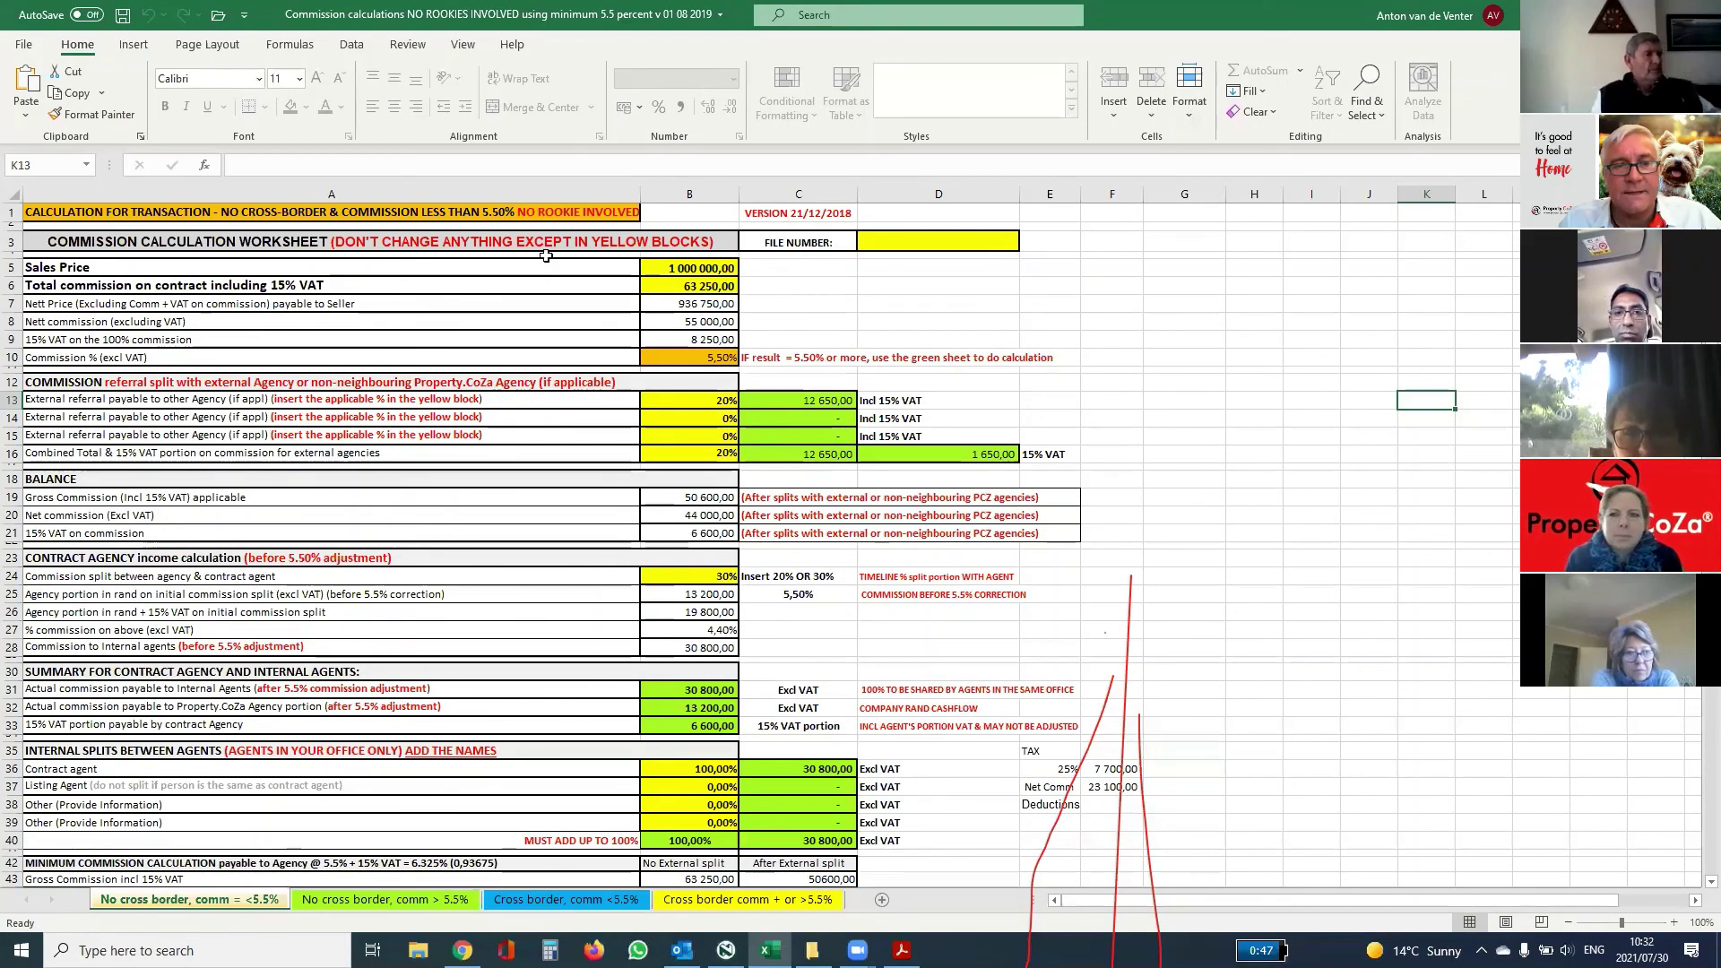
pyautogui.click(702, 266)
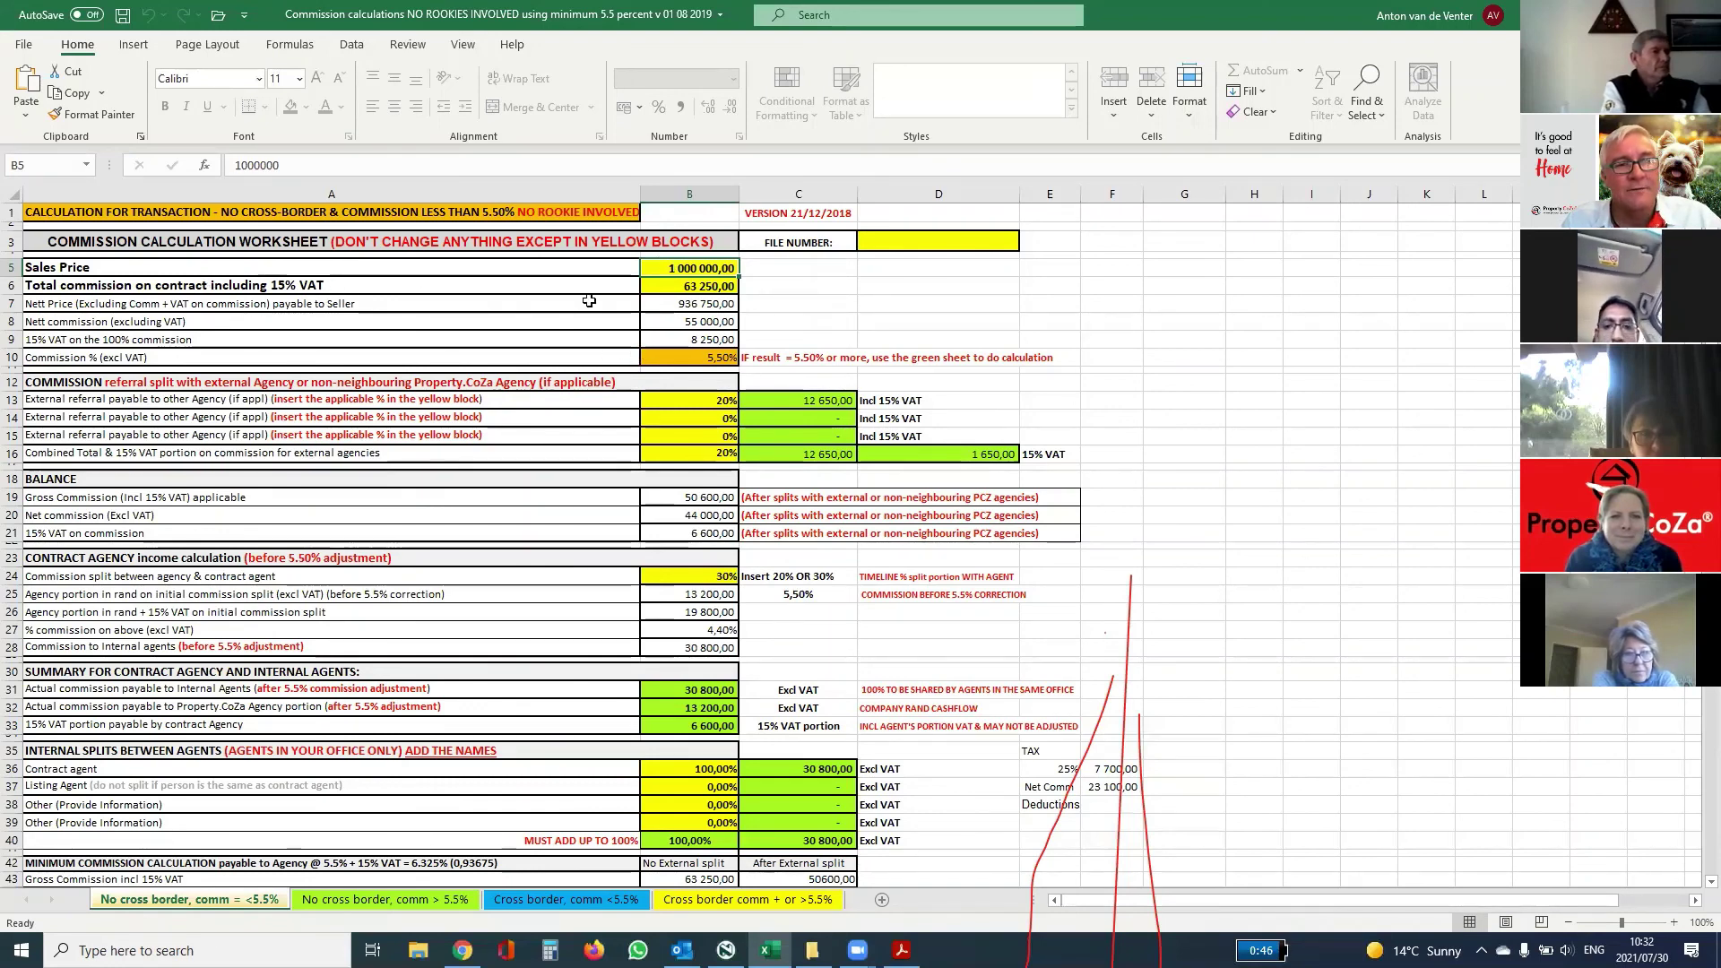
pyautogui.click(682, 284)
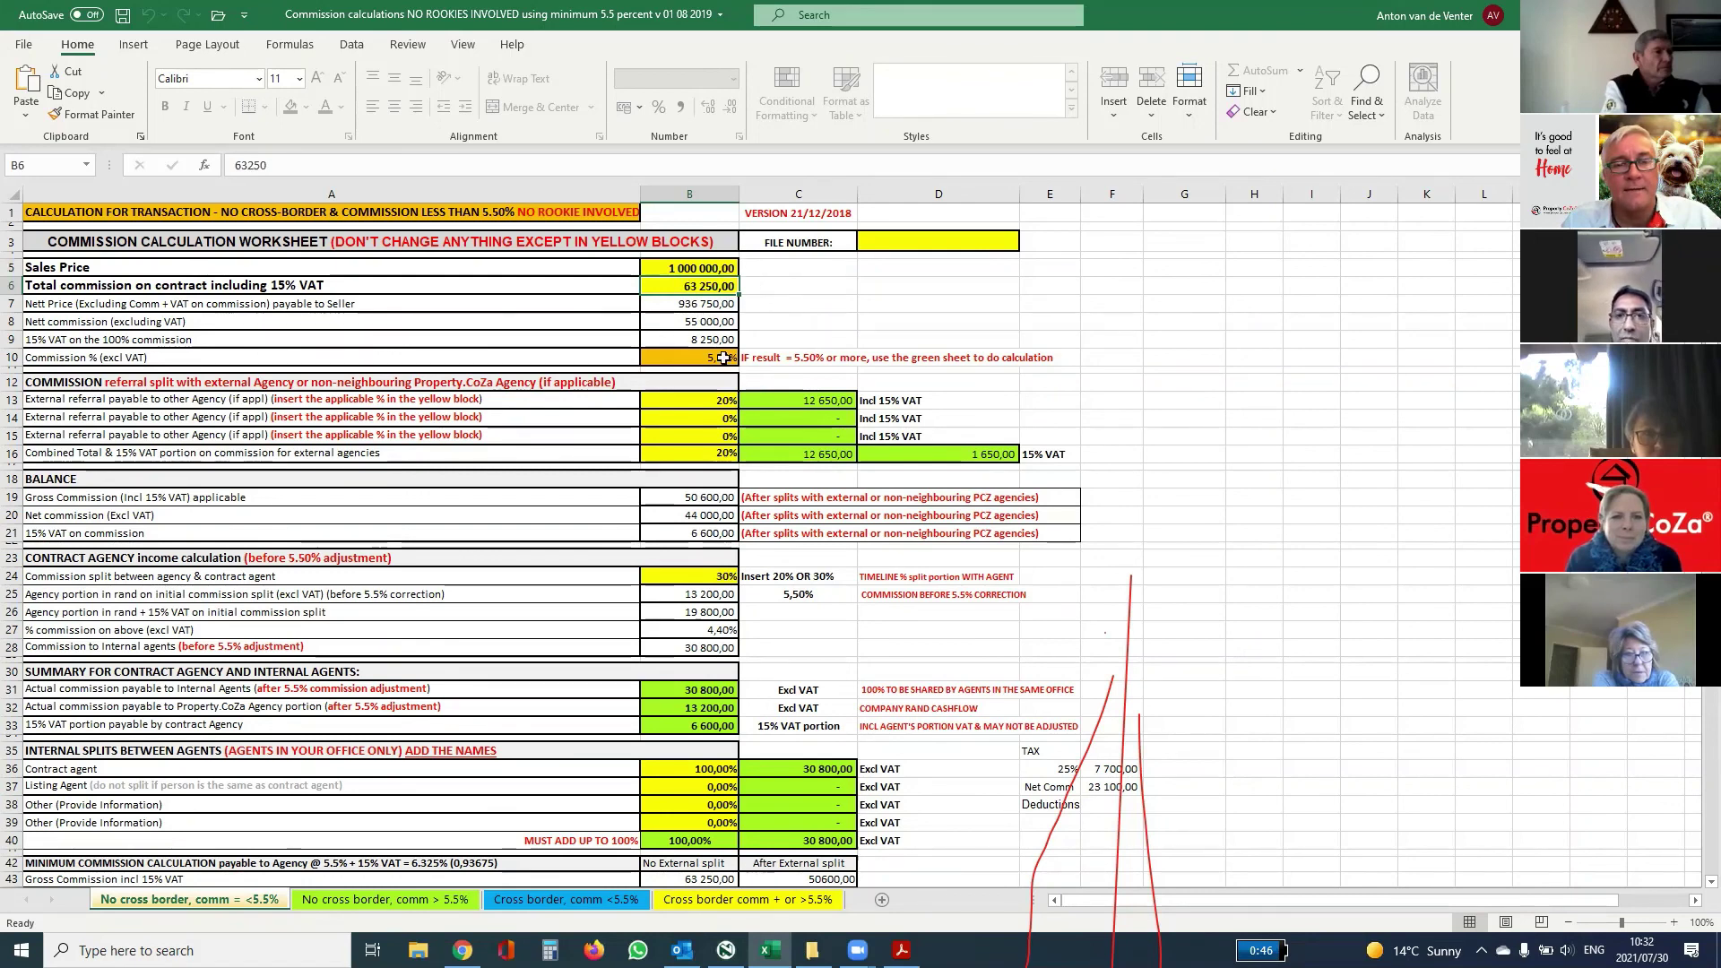
pyautogui.click(724, 358)
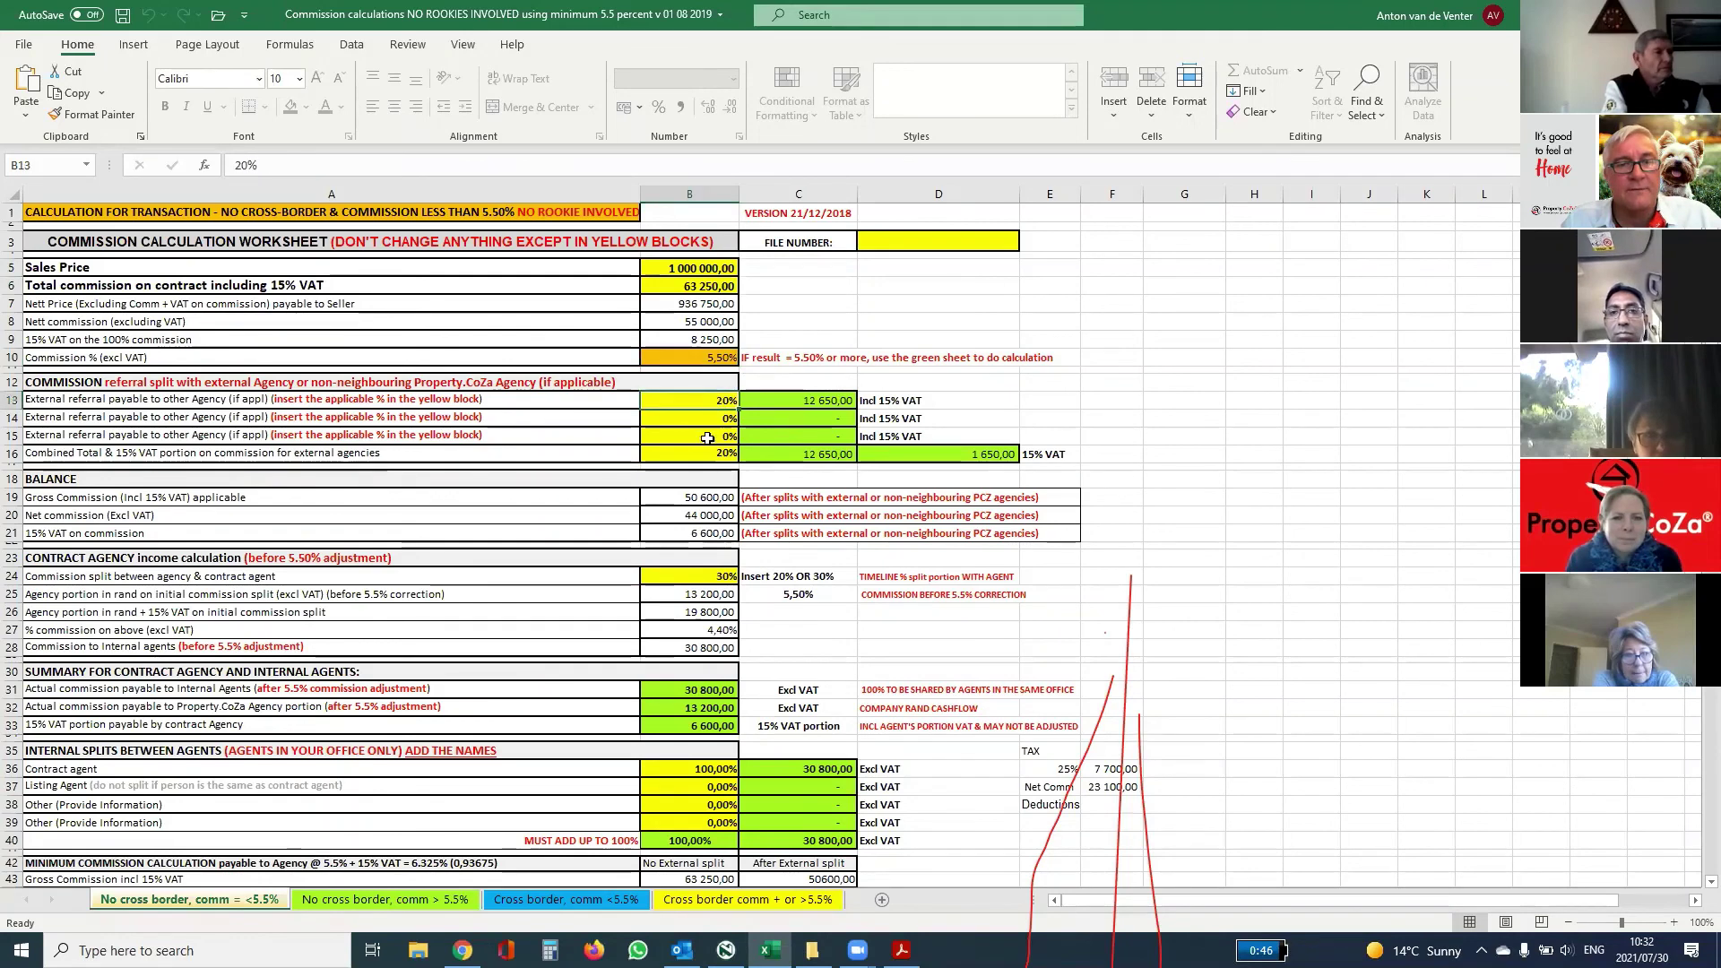
# Step: Set the first external referral percentage in B13 to 0%
pyautogui.click(717, 404)
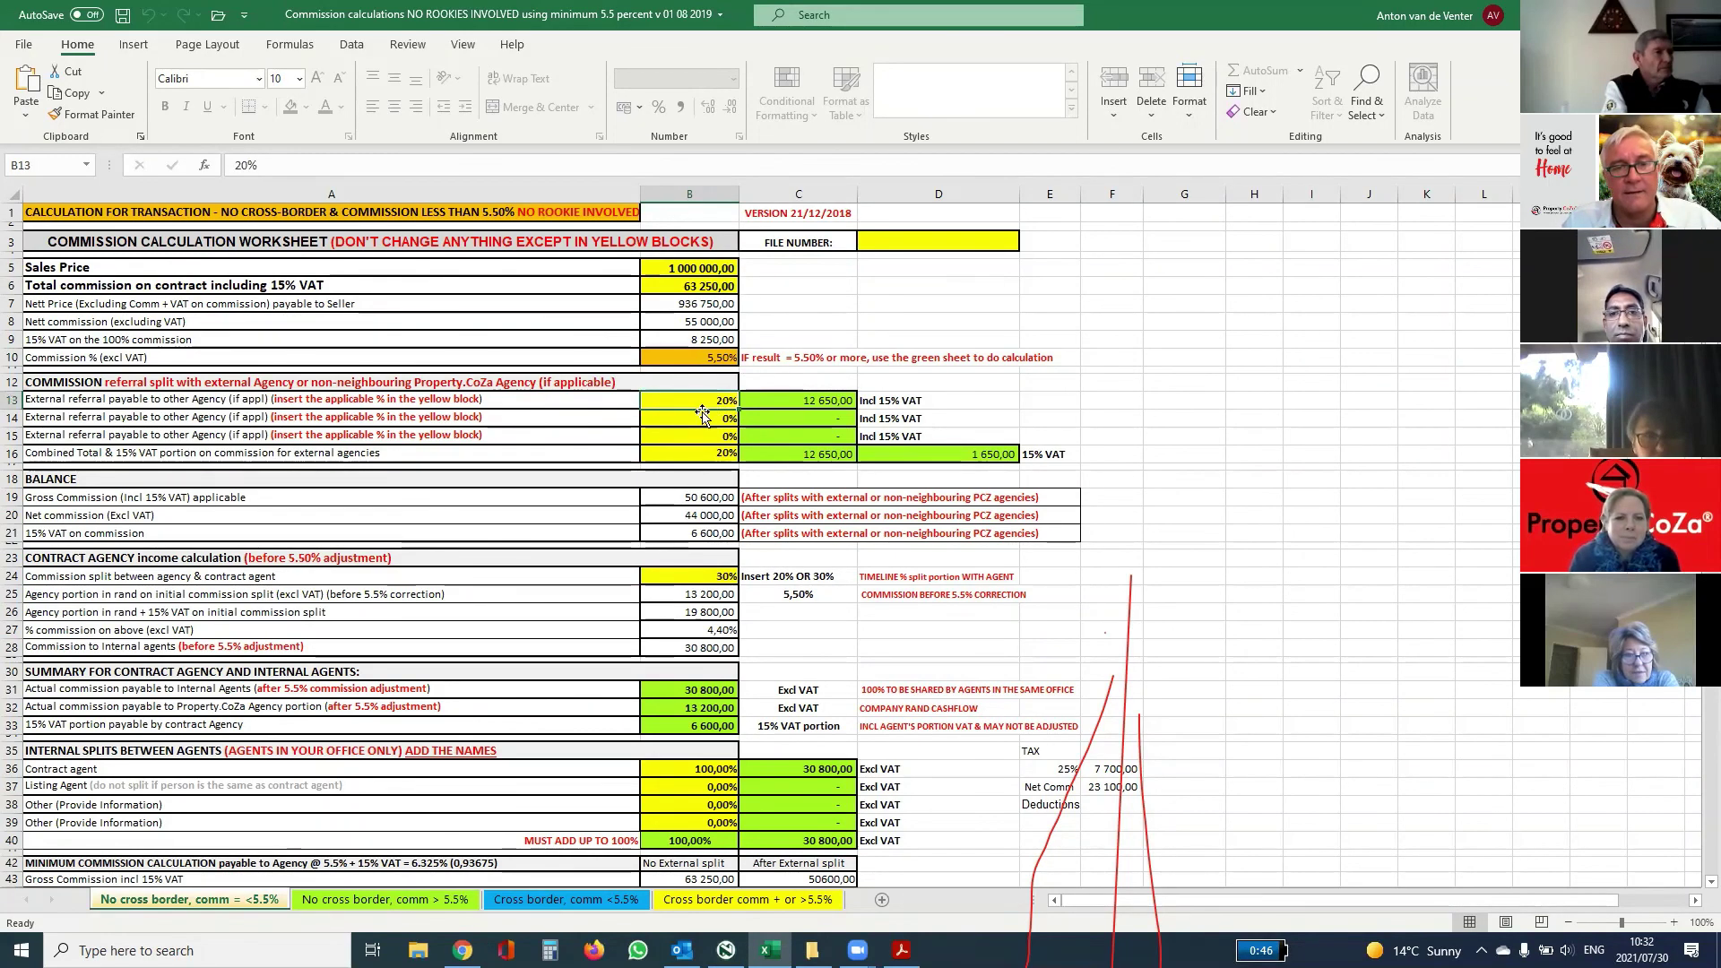
pyautogui.write('0')
pyautogui.click(896, 576)
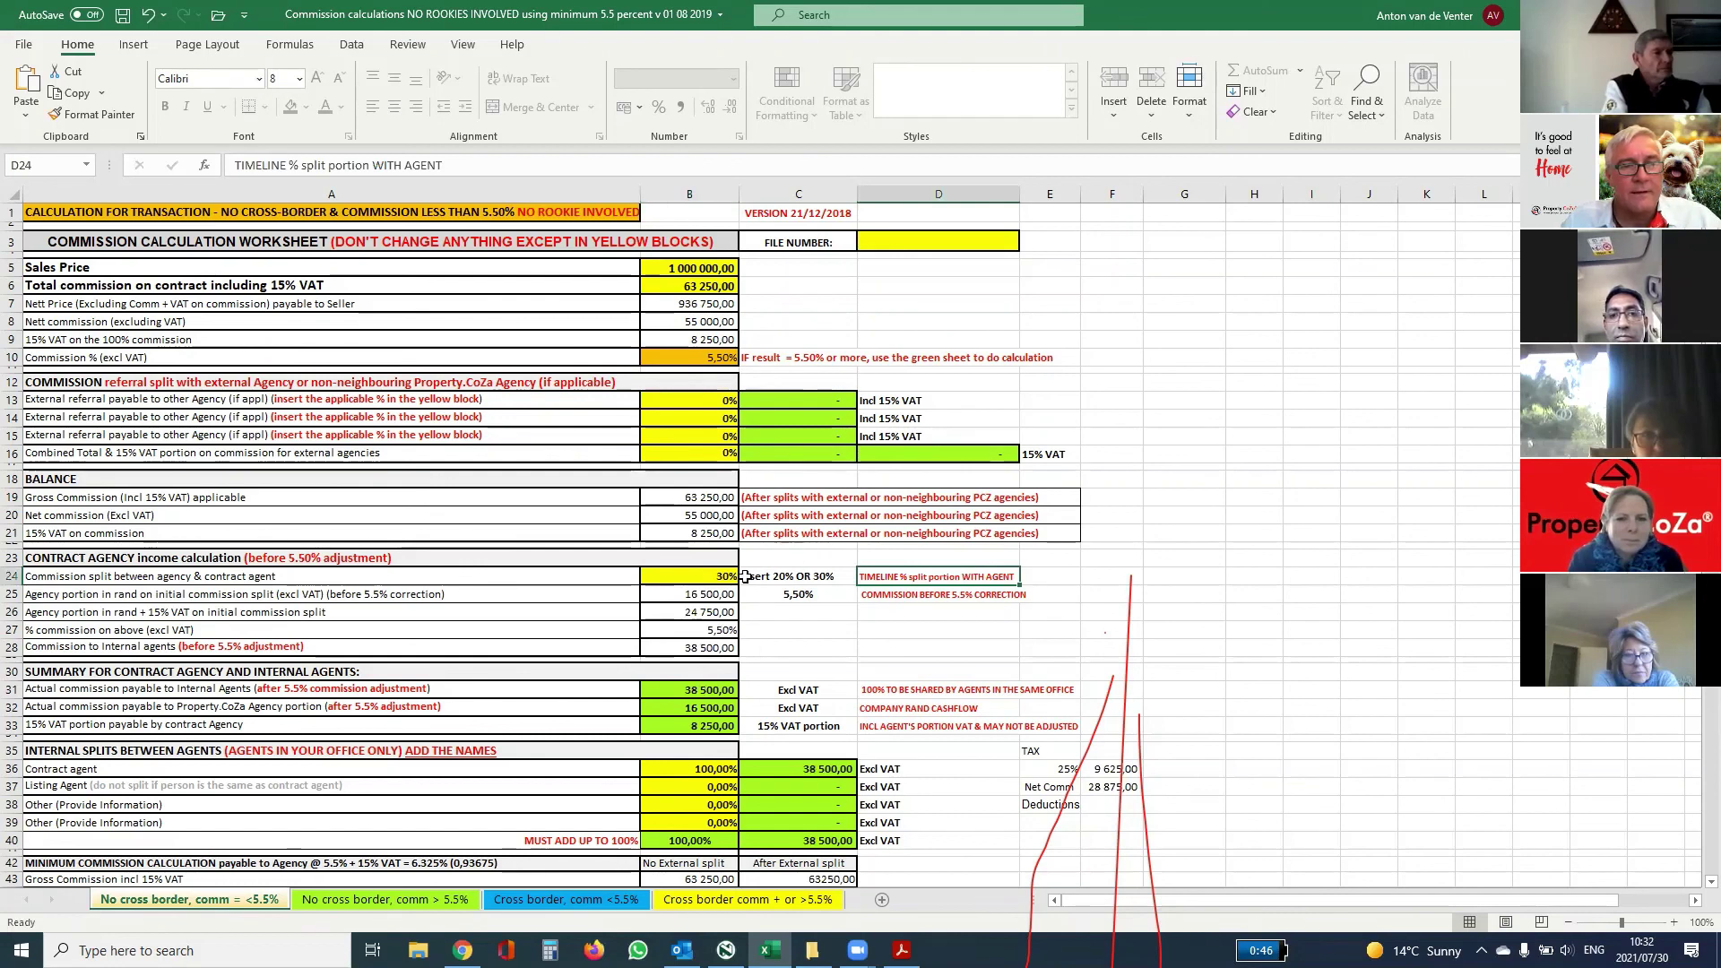
# Step: Set the commission split between agency and contract agent in B24 to 20%
pyautogui.click(718, 576)
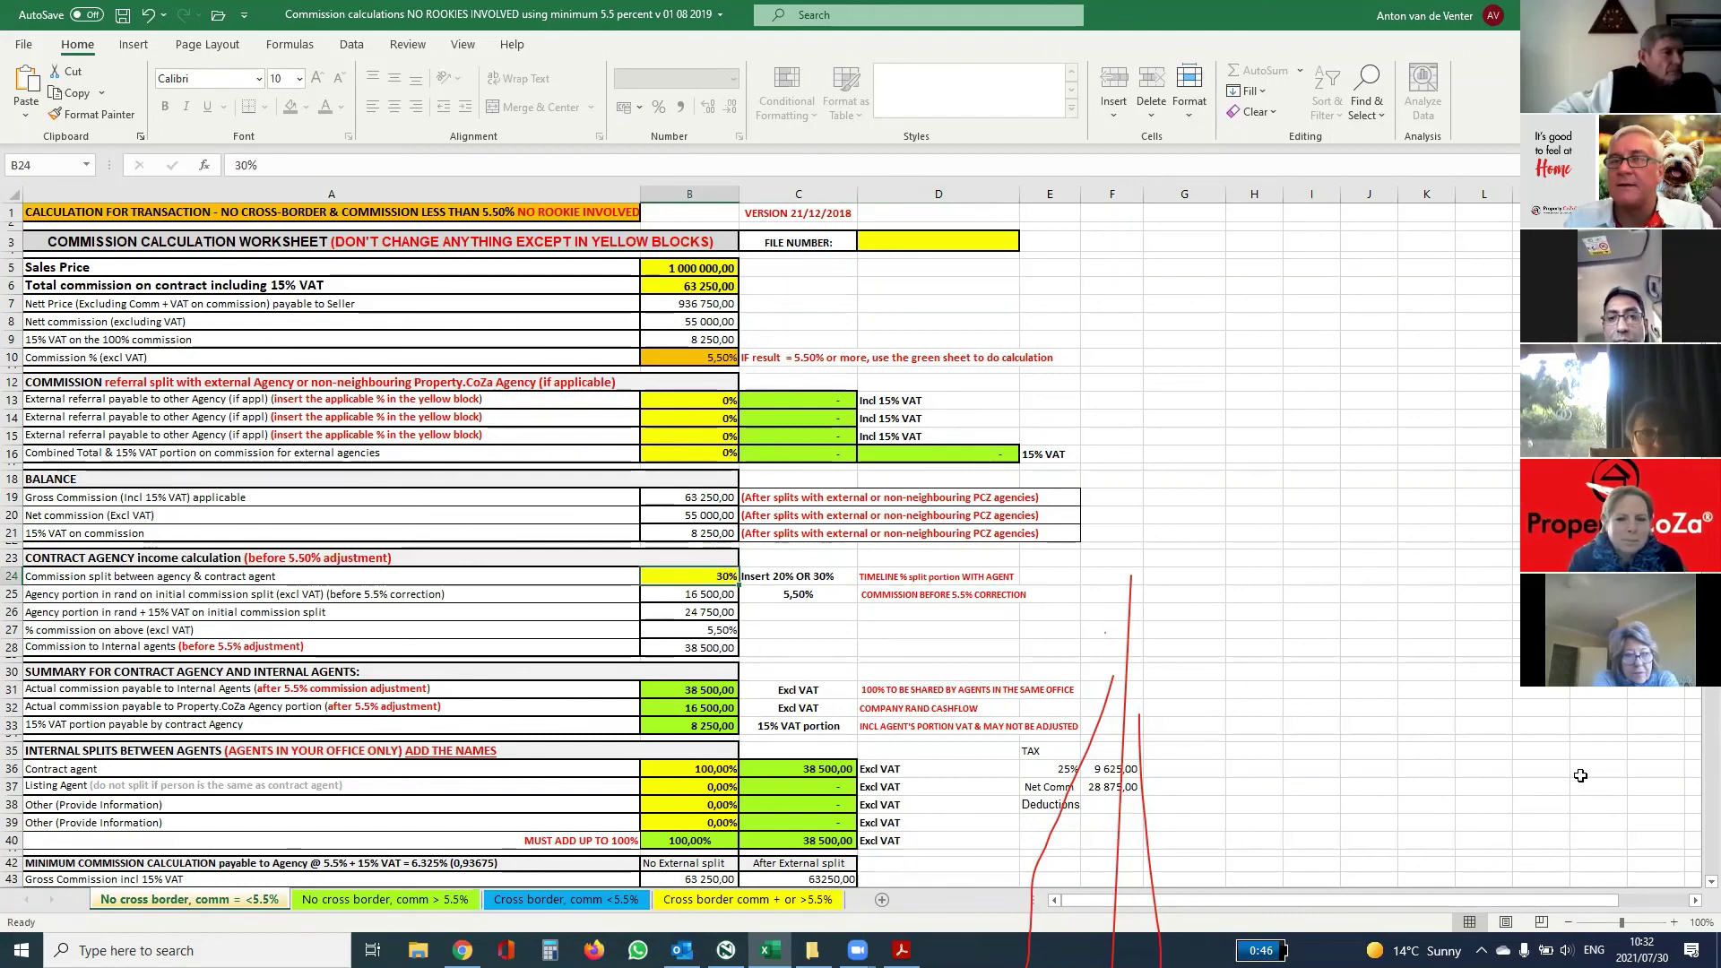
pyautogui.write('20')
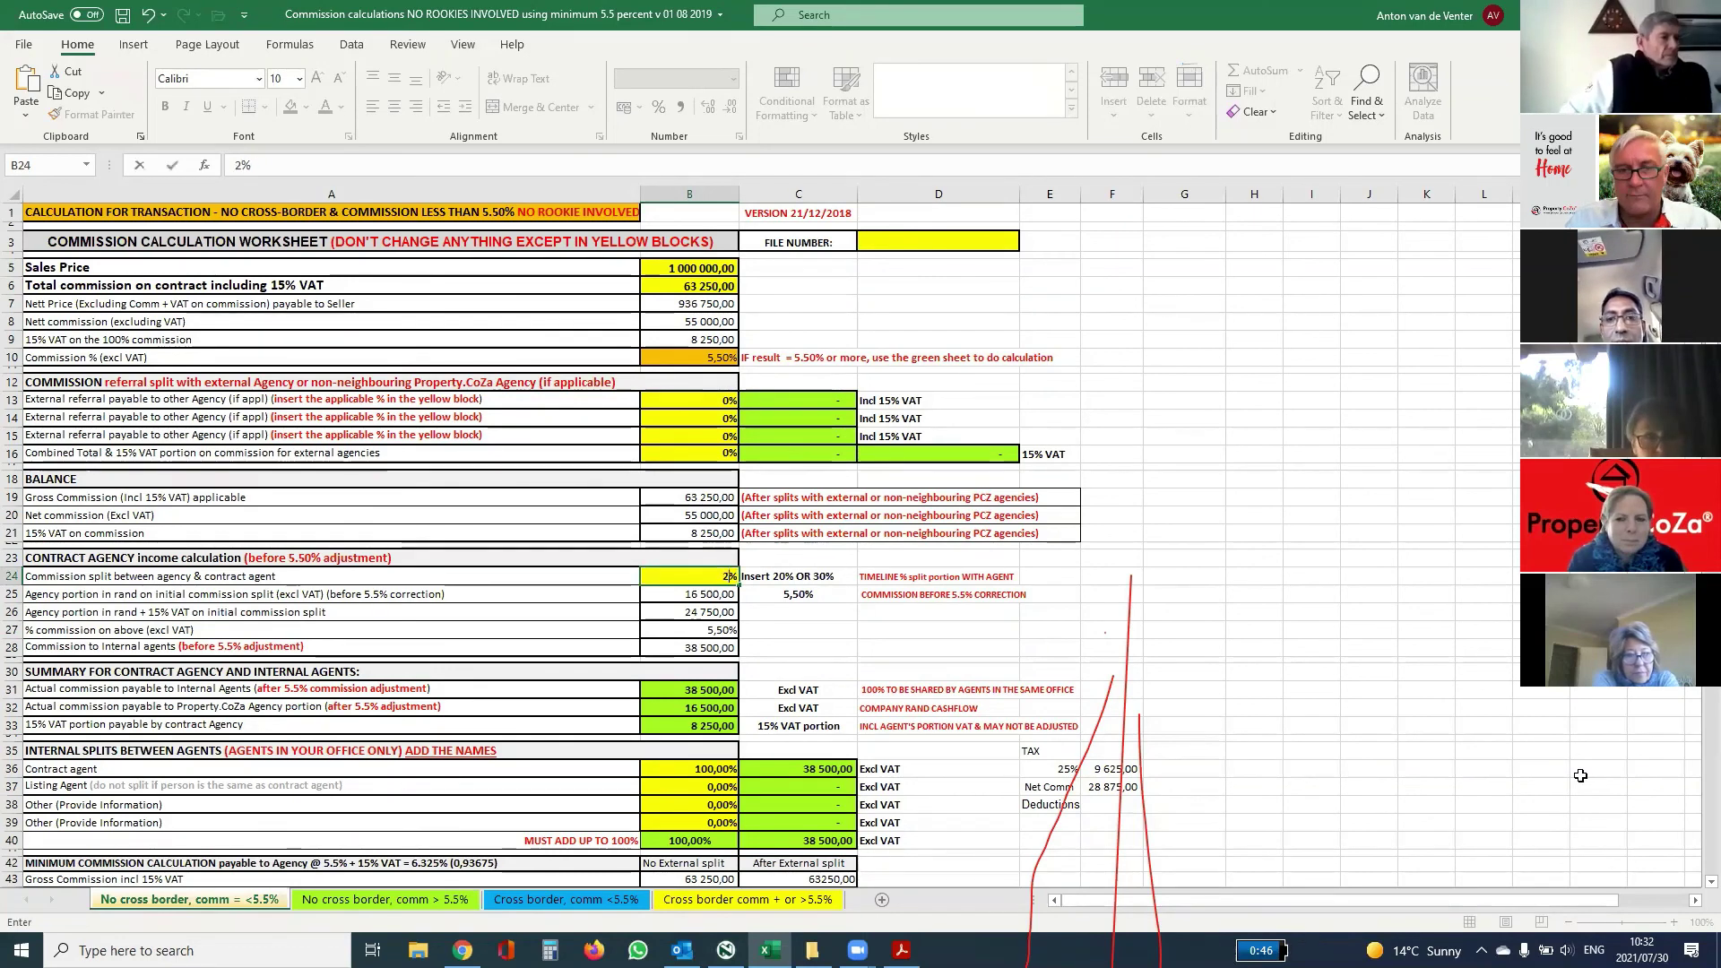
pyautogui.click(1674, 724)
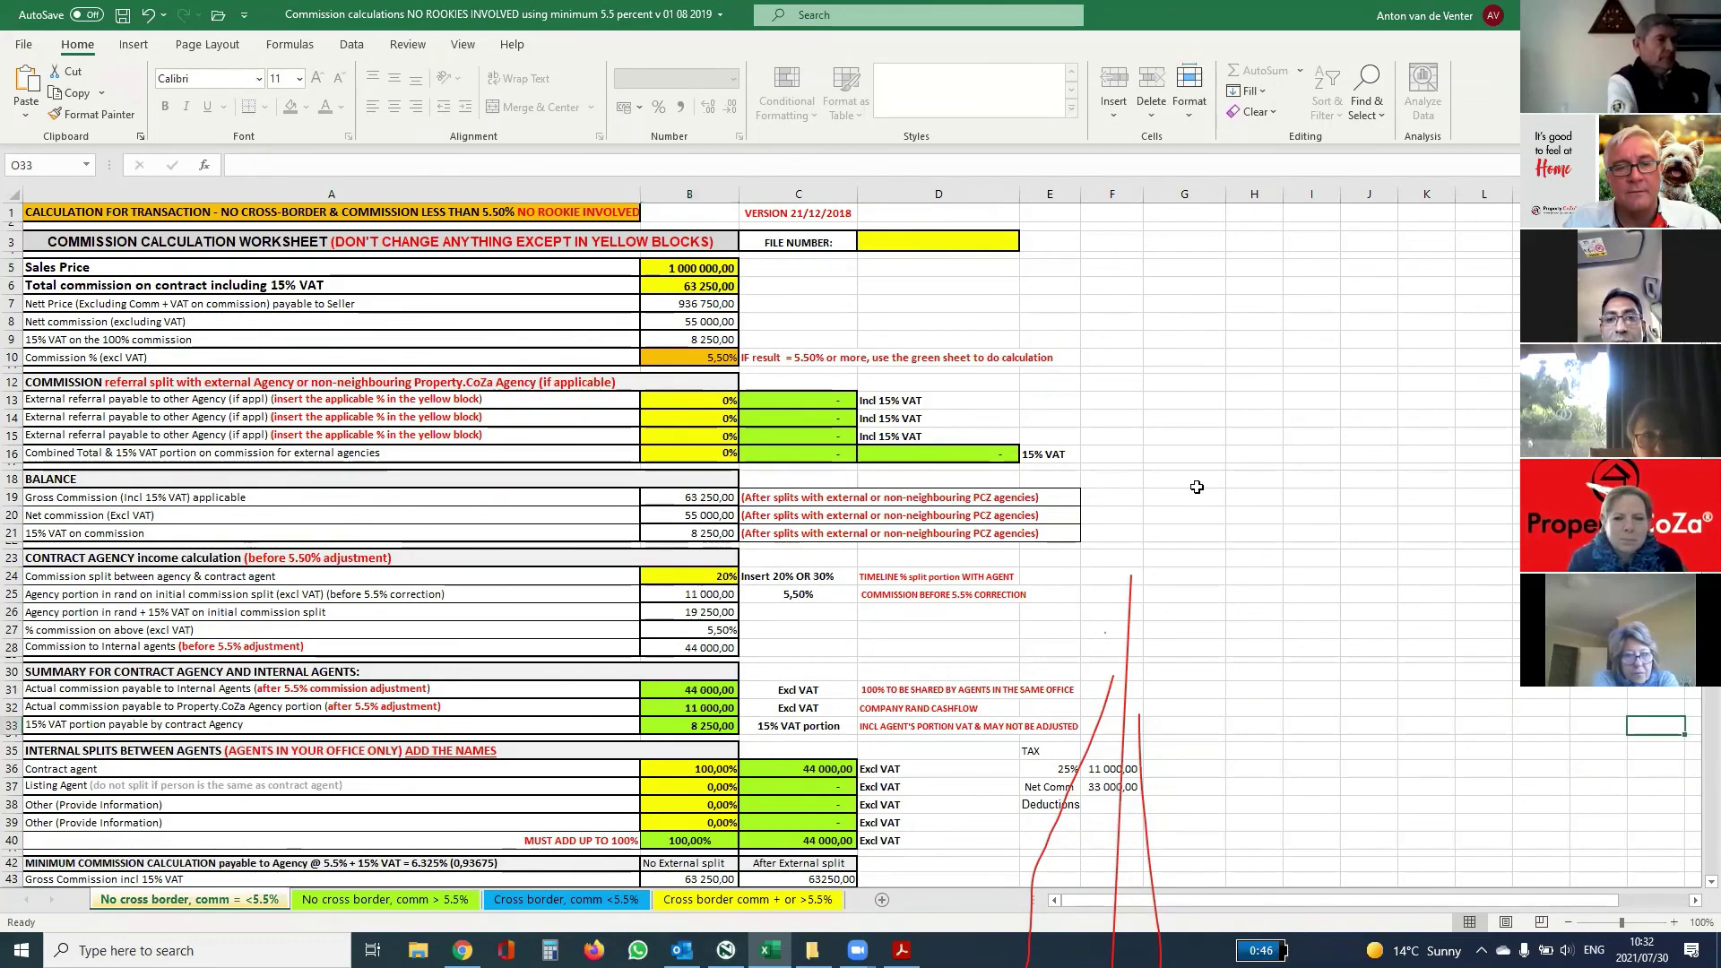
# Step: Check the contract agent's commission and the tax block, and enter a deduction of 750 in F38
pyautogui.scroll(-1, 1194, 486)
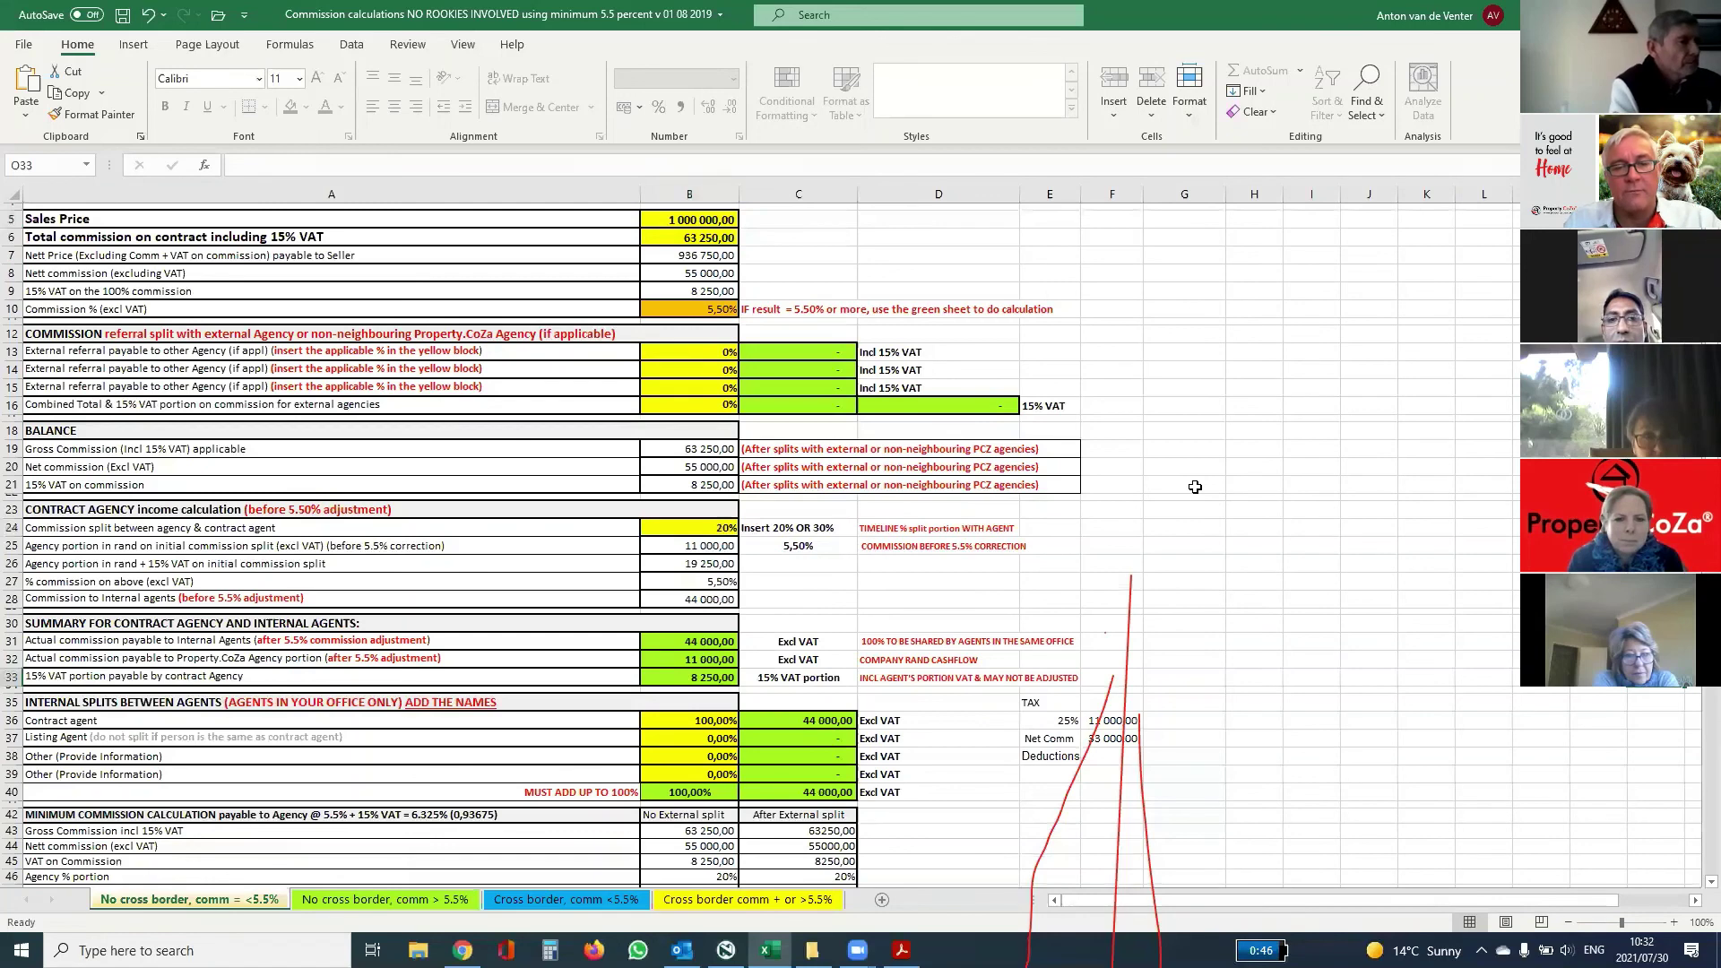
pyautogui.scroll(-1, 1195, 487)
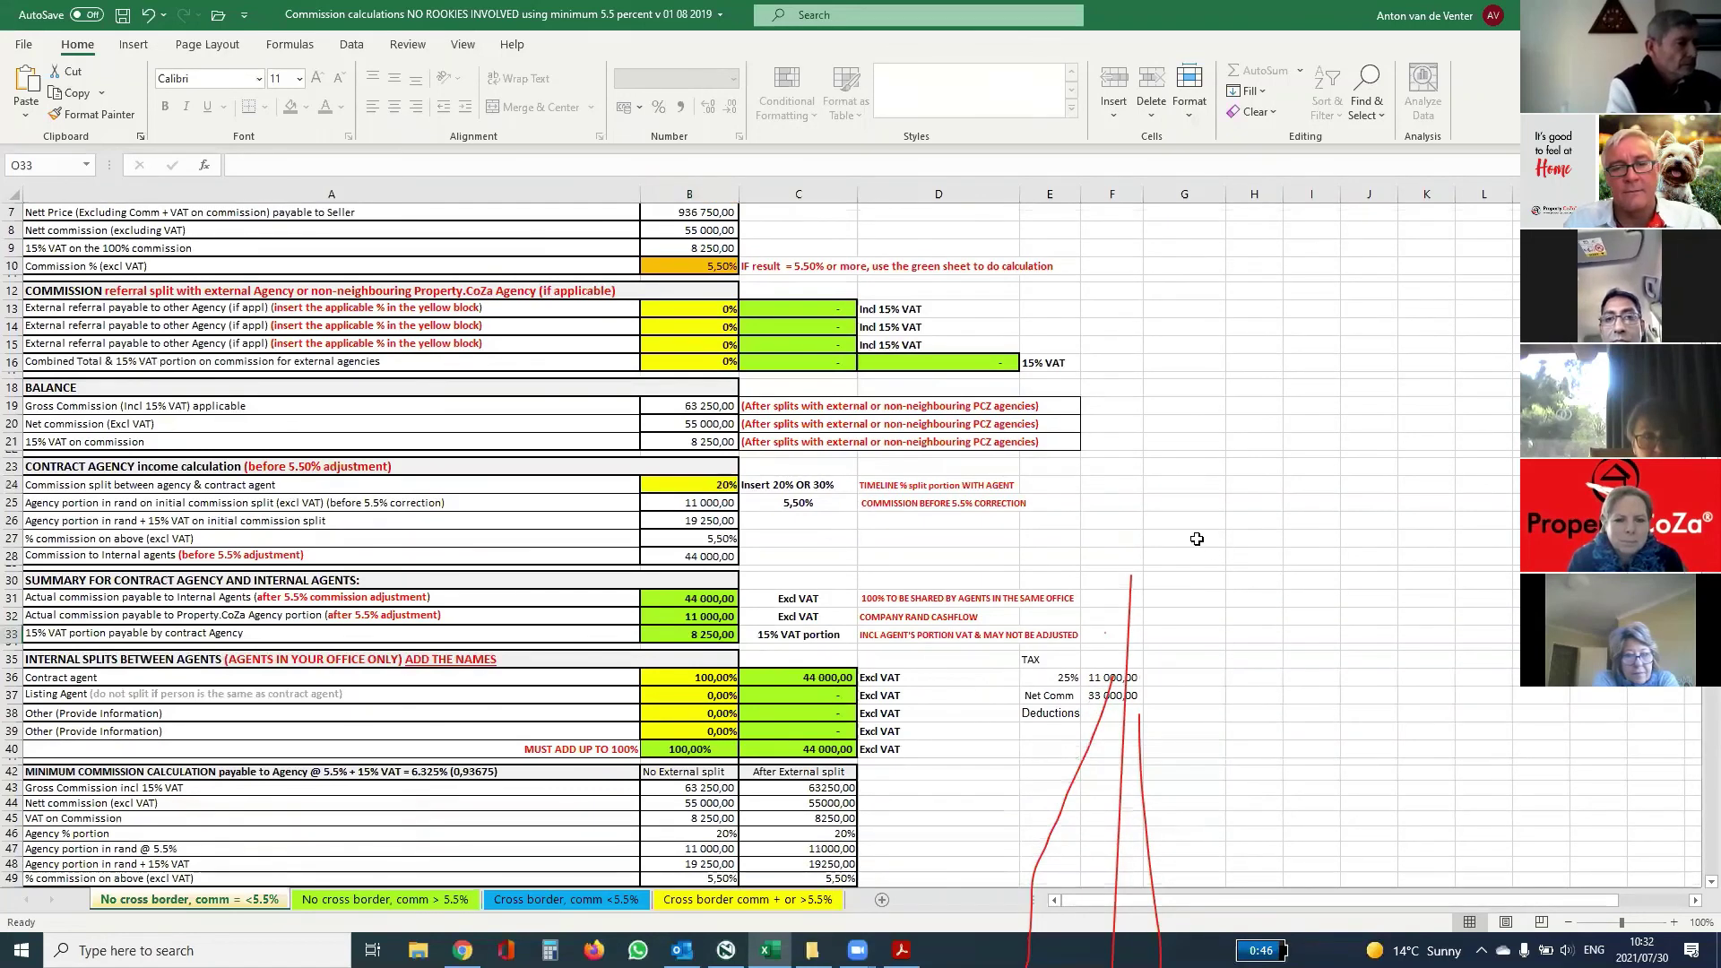
pyautogui.click(838, 674)
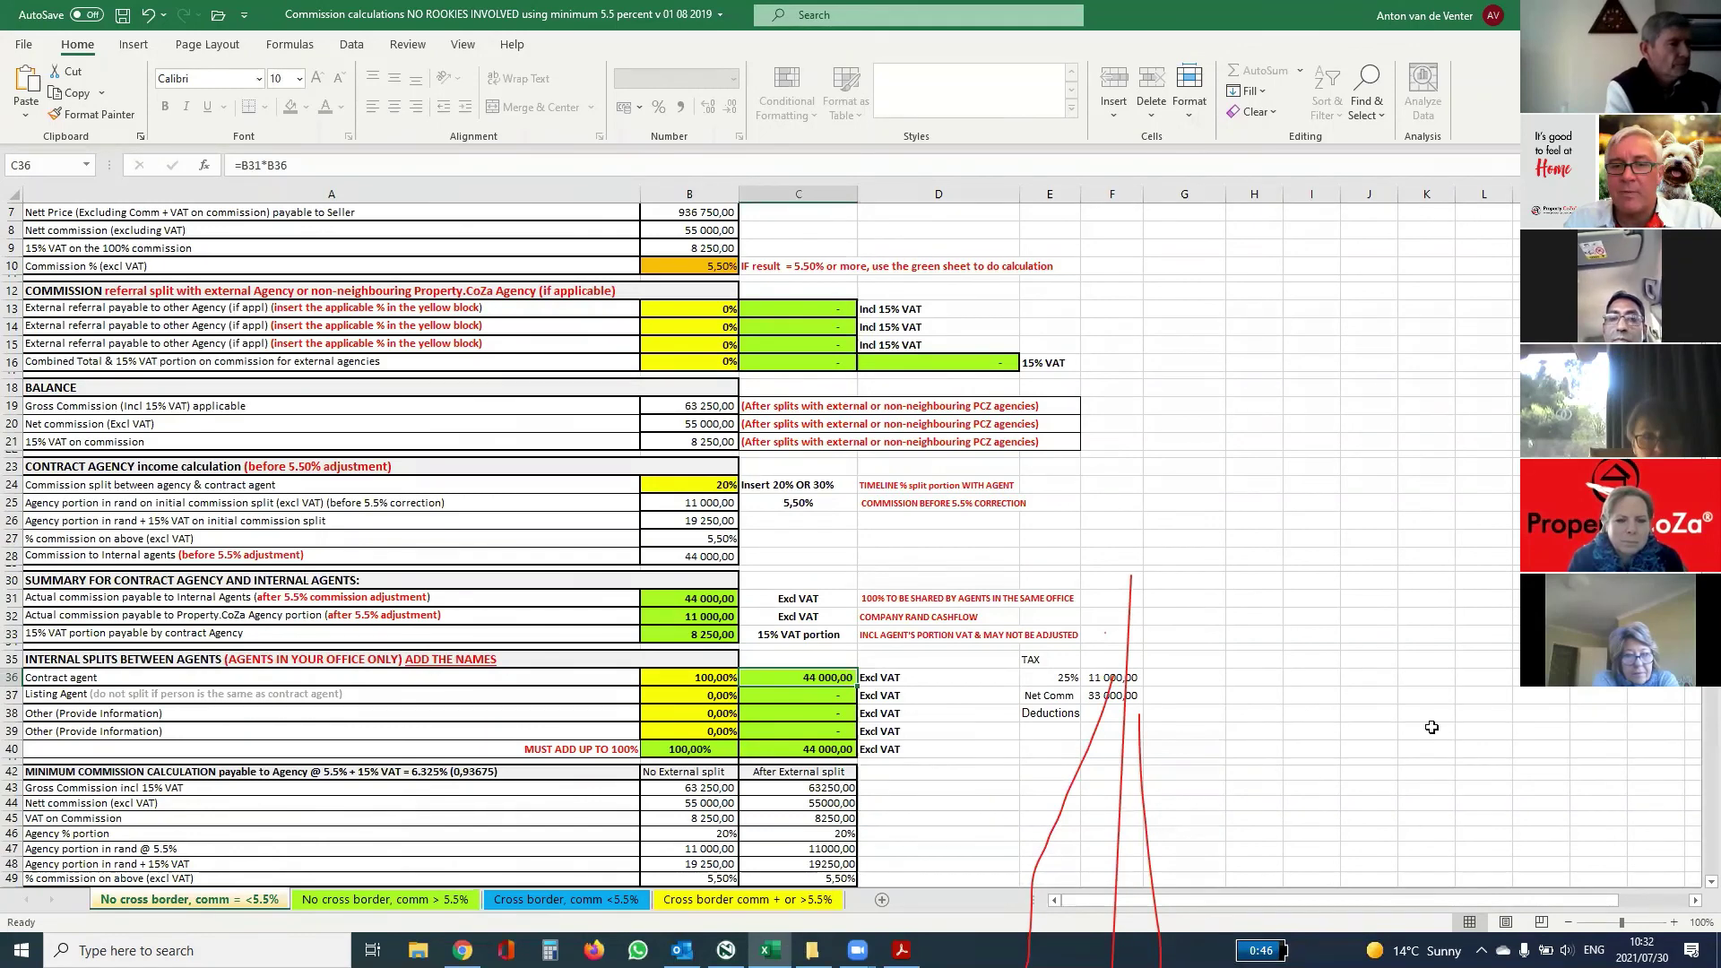
pyautogui.scroll(-2, 1432, 727)
pyautogui.moveTo(1071, 580); pyautogui.dragTo(1197, 634)
pyautogui.click(1118, 596)
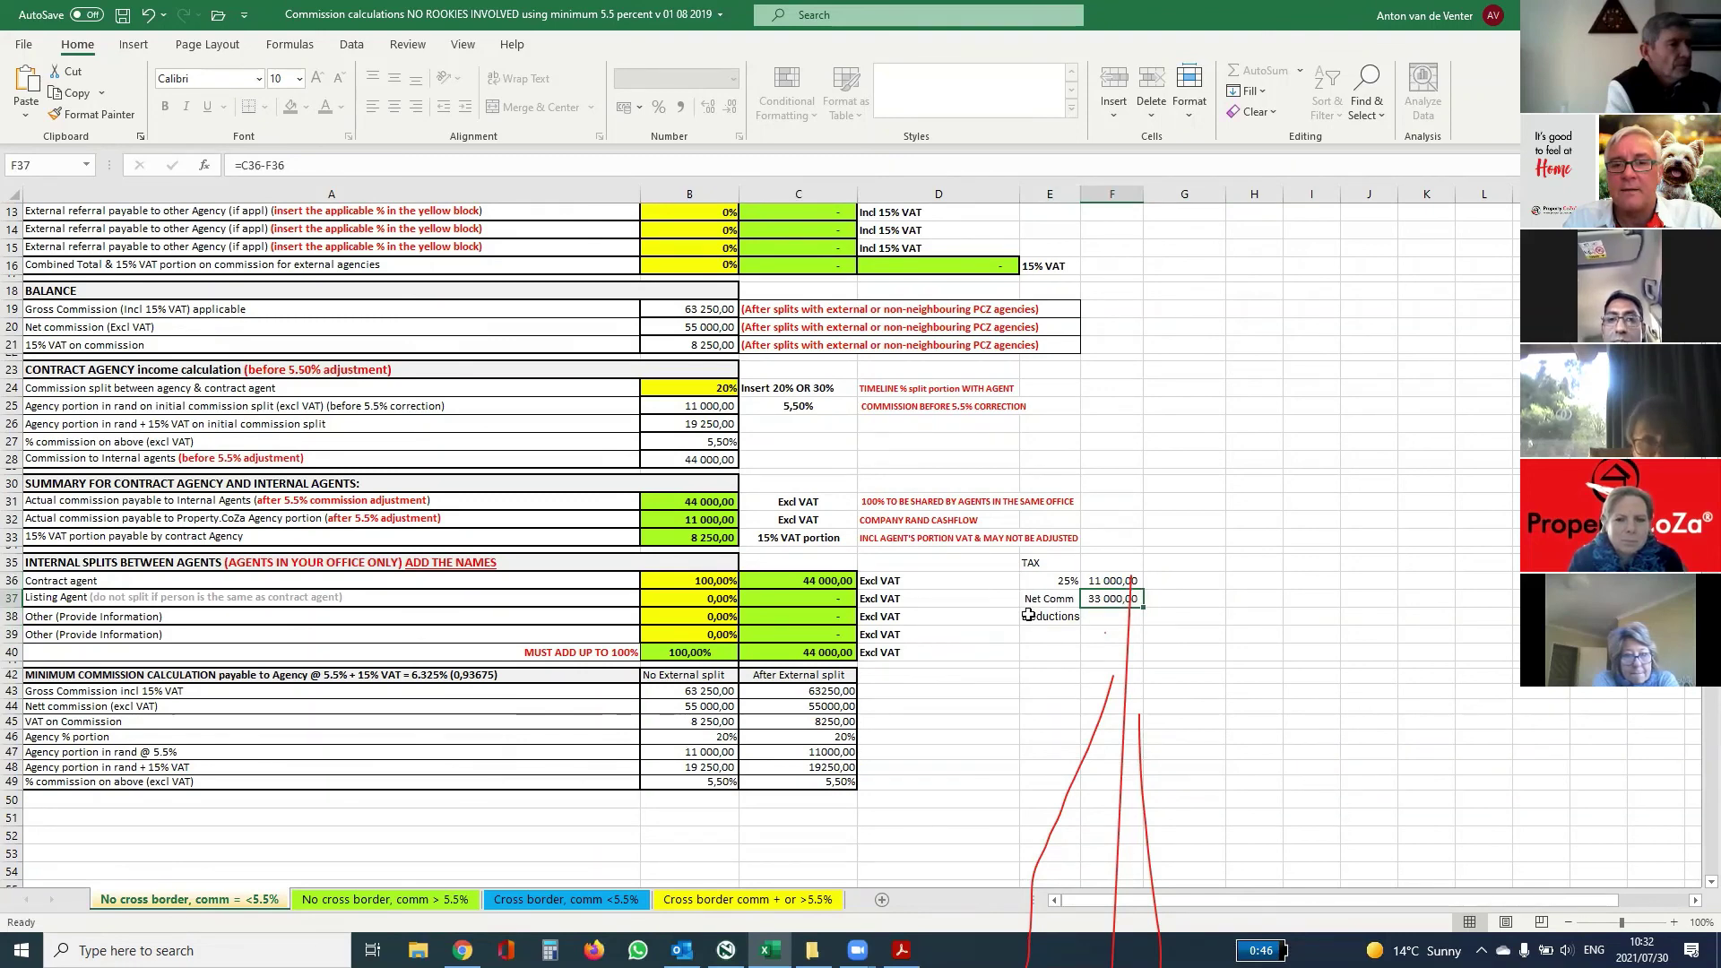
pyautogui.click(1111, 617)
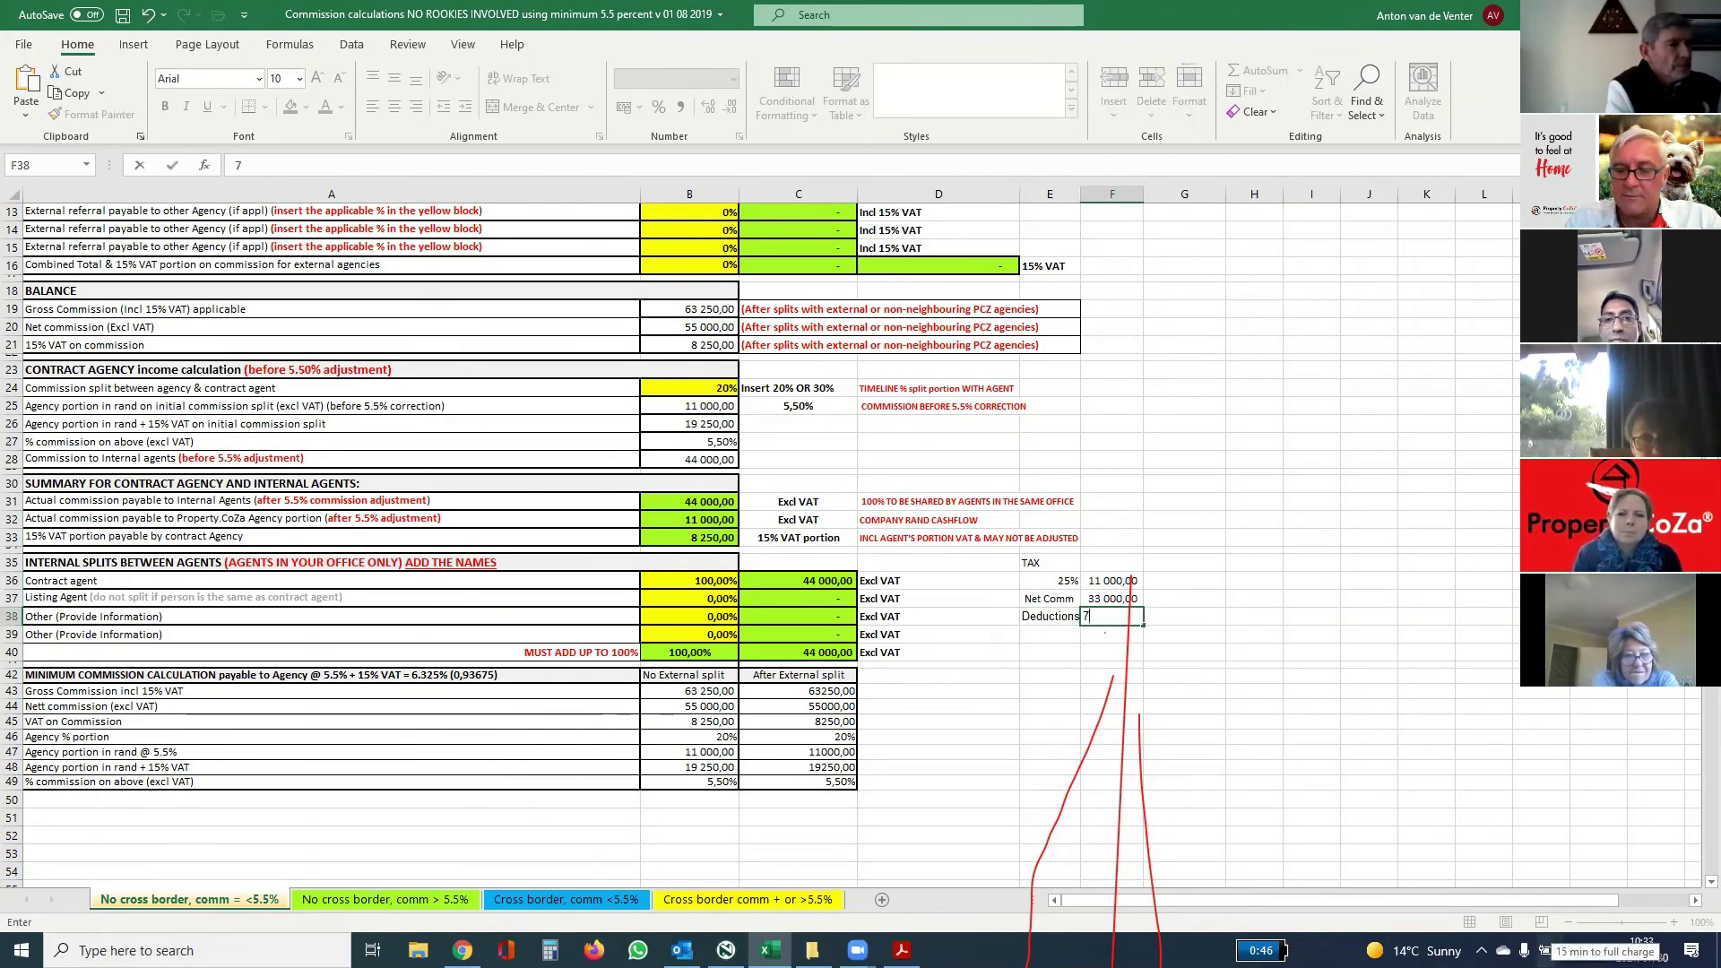
pyautogui.write('750')
pyautogui.press('Return')
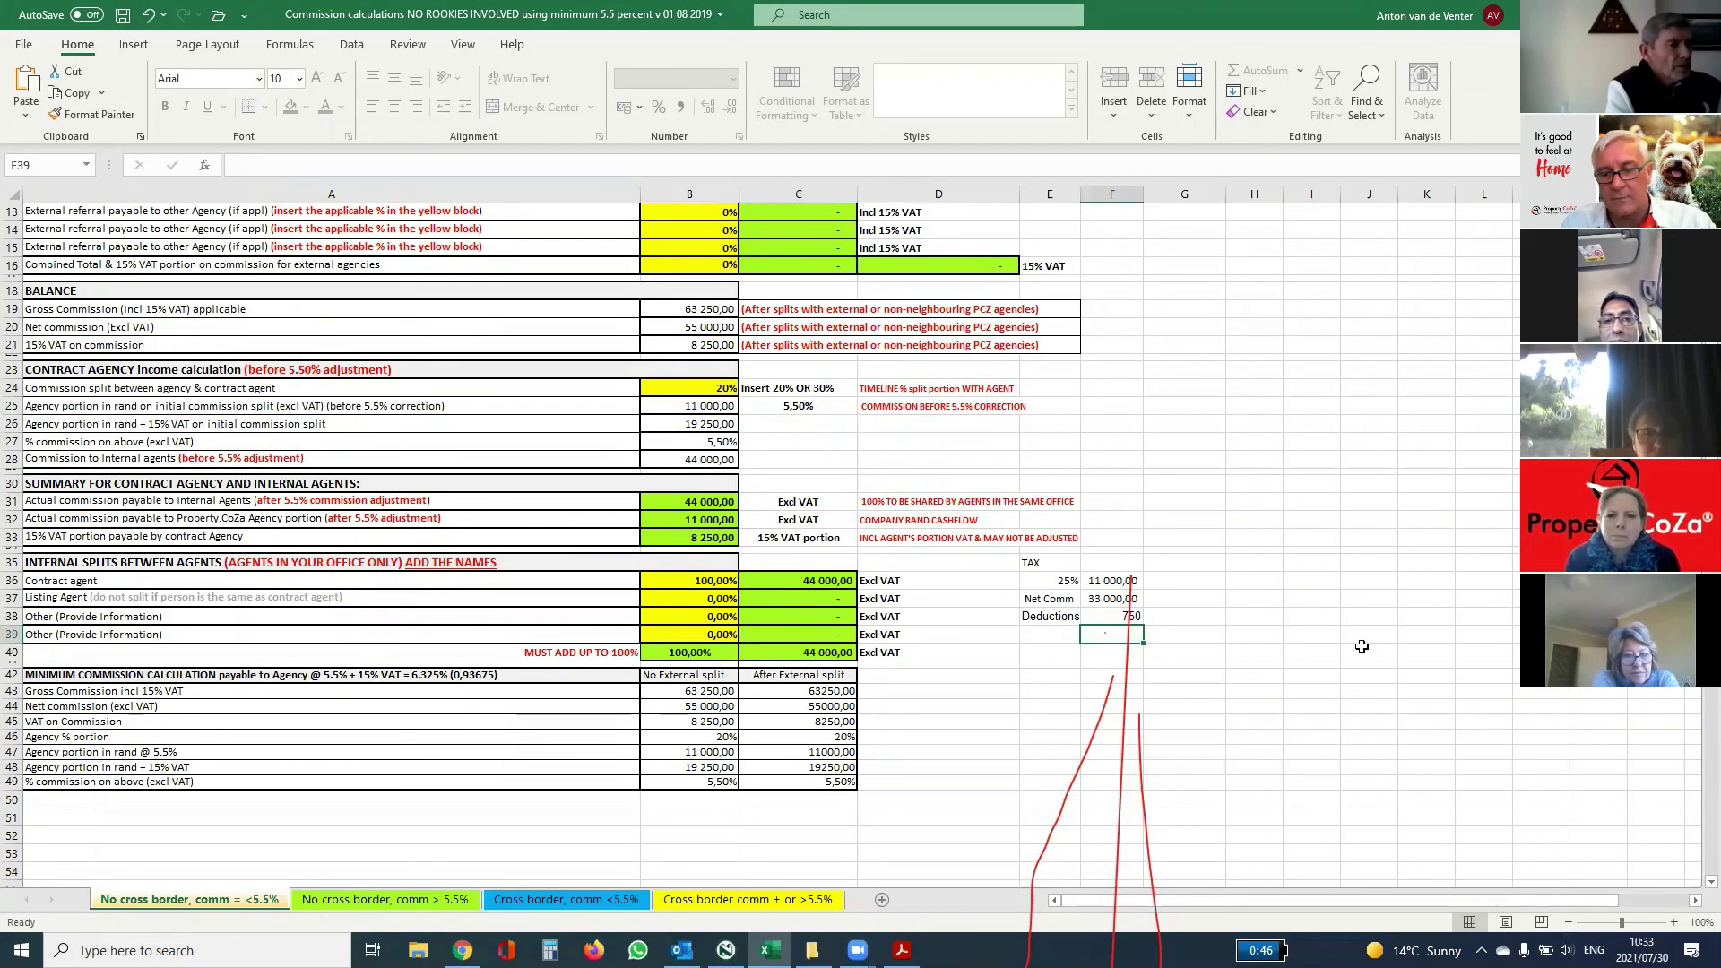
# Step: Calculate the agent's payout after deductions in F39 with the formula =F37-F38
pyautogui.write('=')
pyautogui.click(1131, 601)
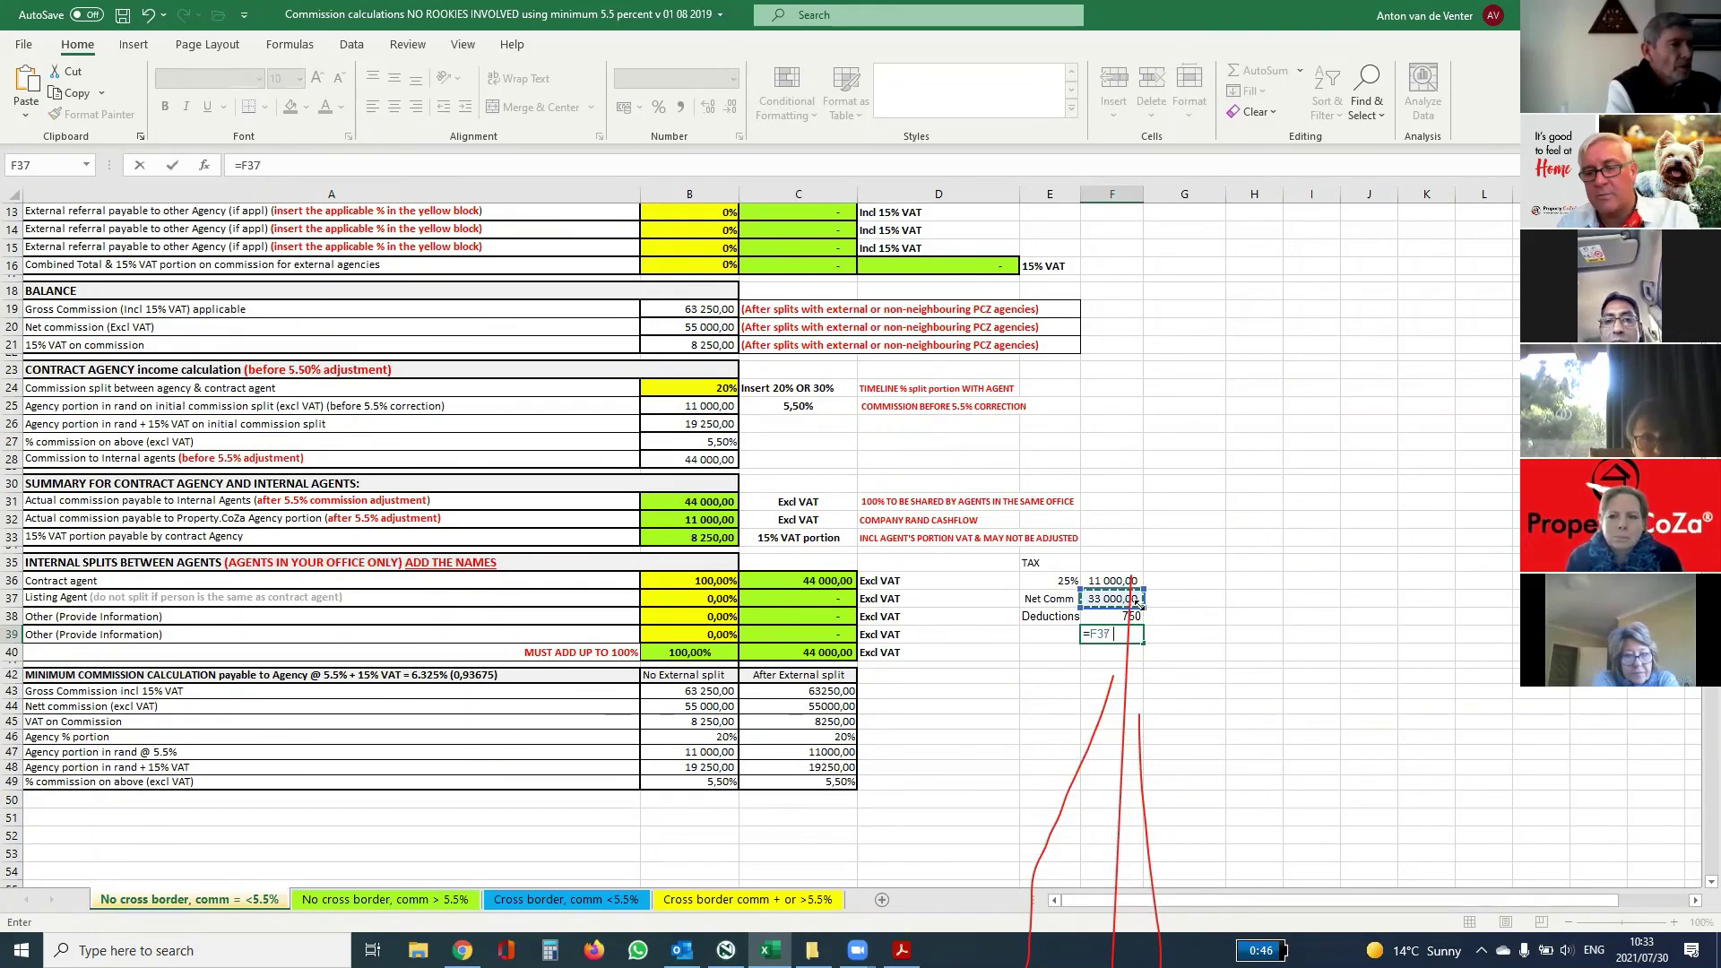
pyautogui.write('-')
pyautogui.click(1132, 616)
pyautogui.press('Return')
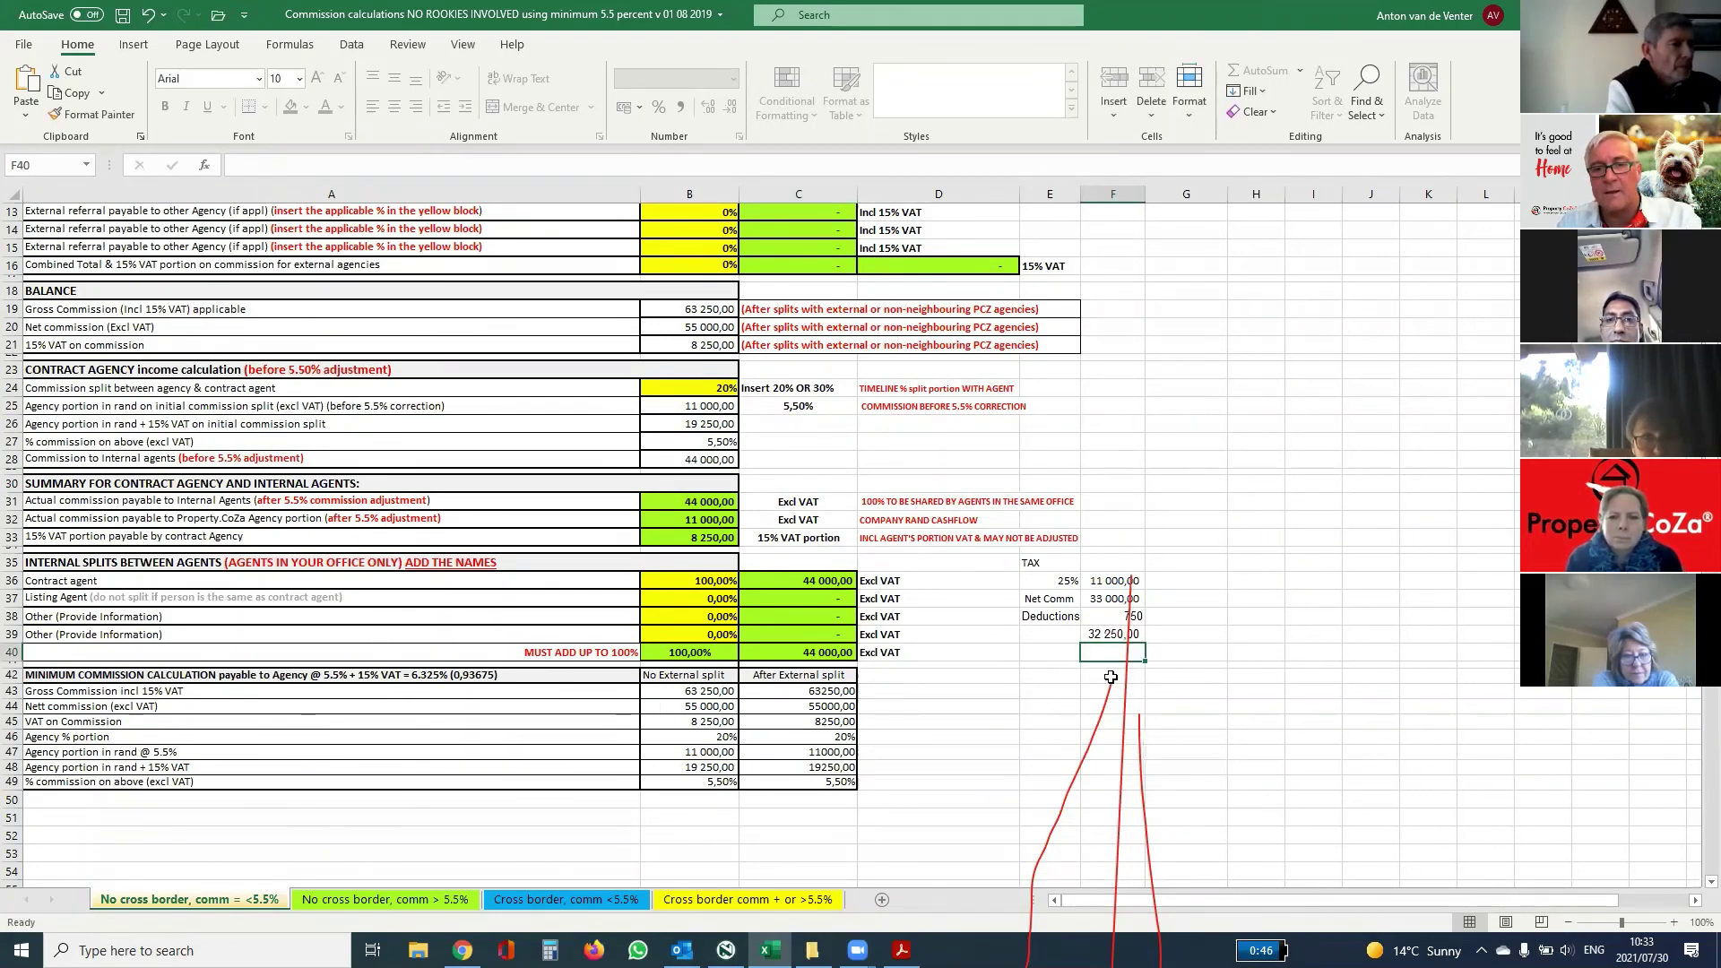
pyautogui.click(1116, 636)
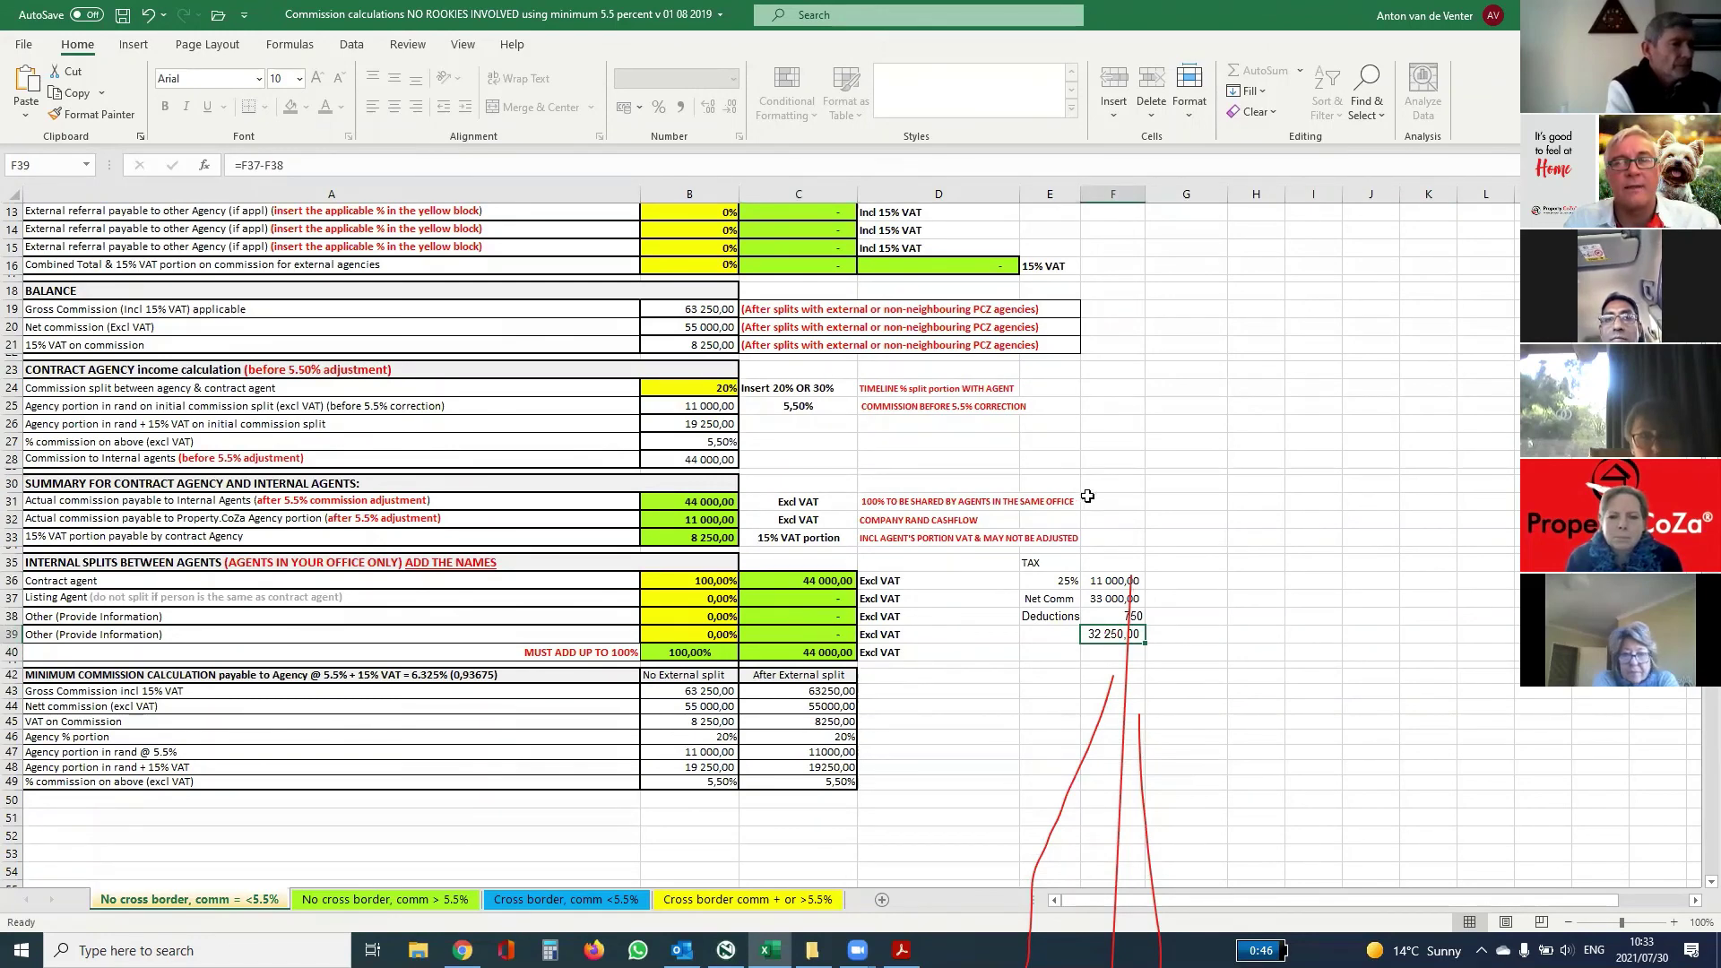
# Step: Return to the start of the sheet and close the workbook without saving the changes
pyautogui.scroll(2, 1087, 496)
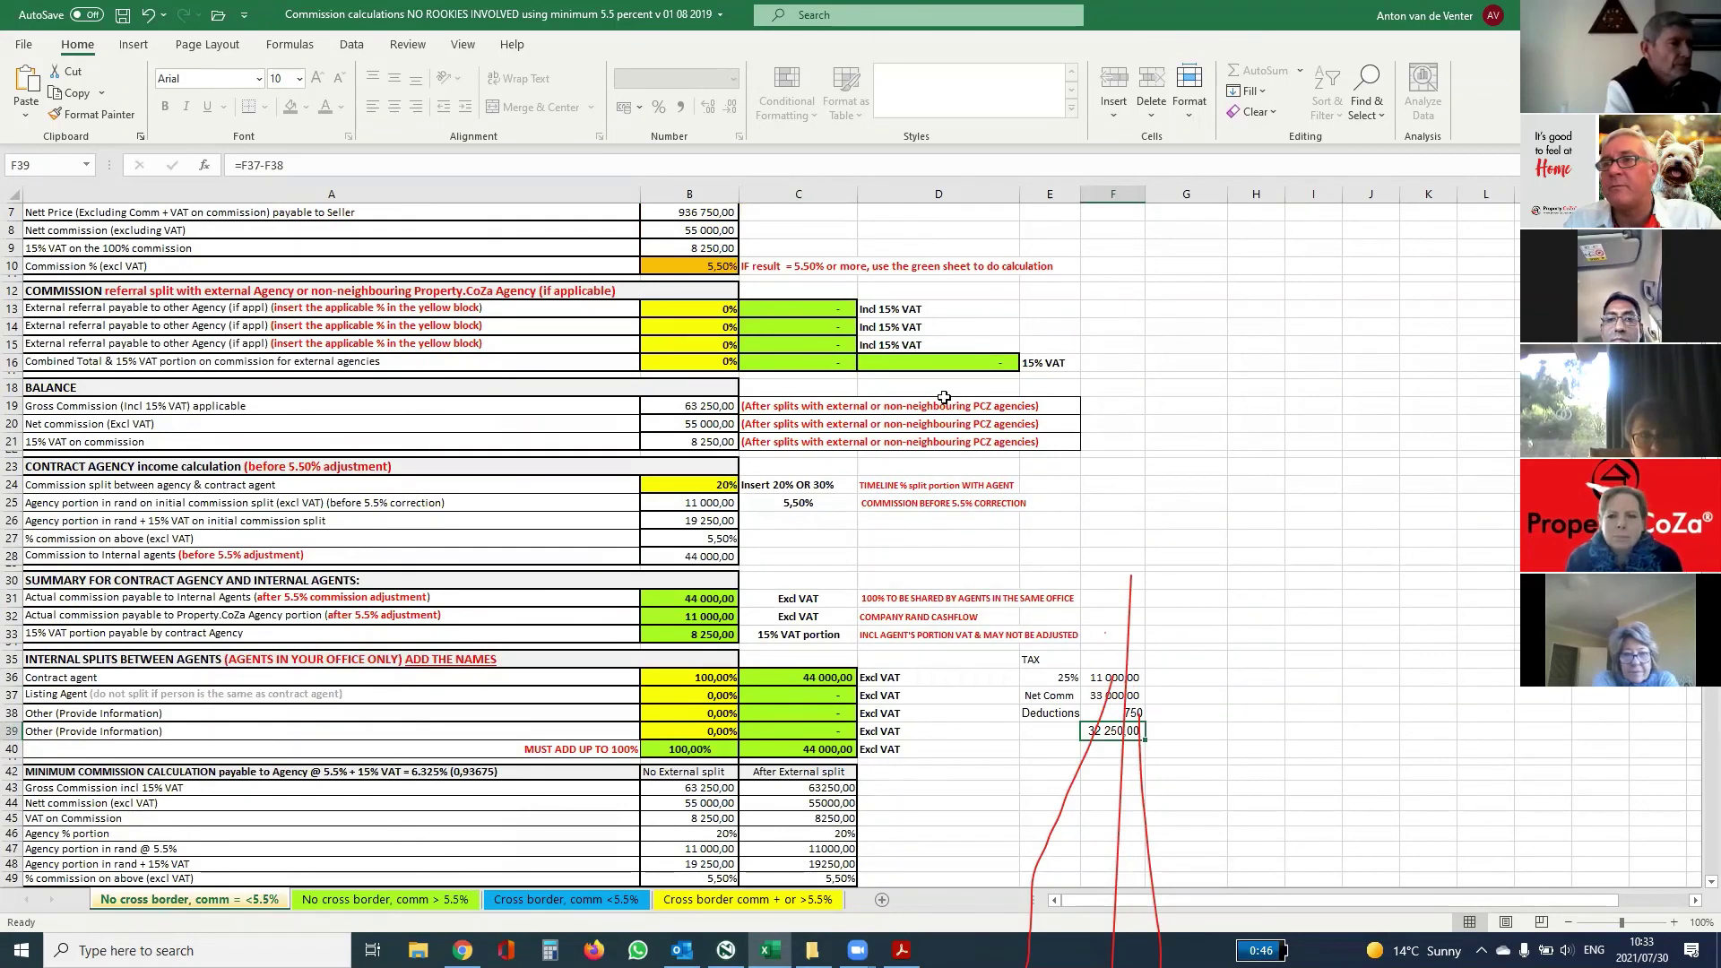
pyautogui.scroll(2, 962, 425)
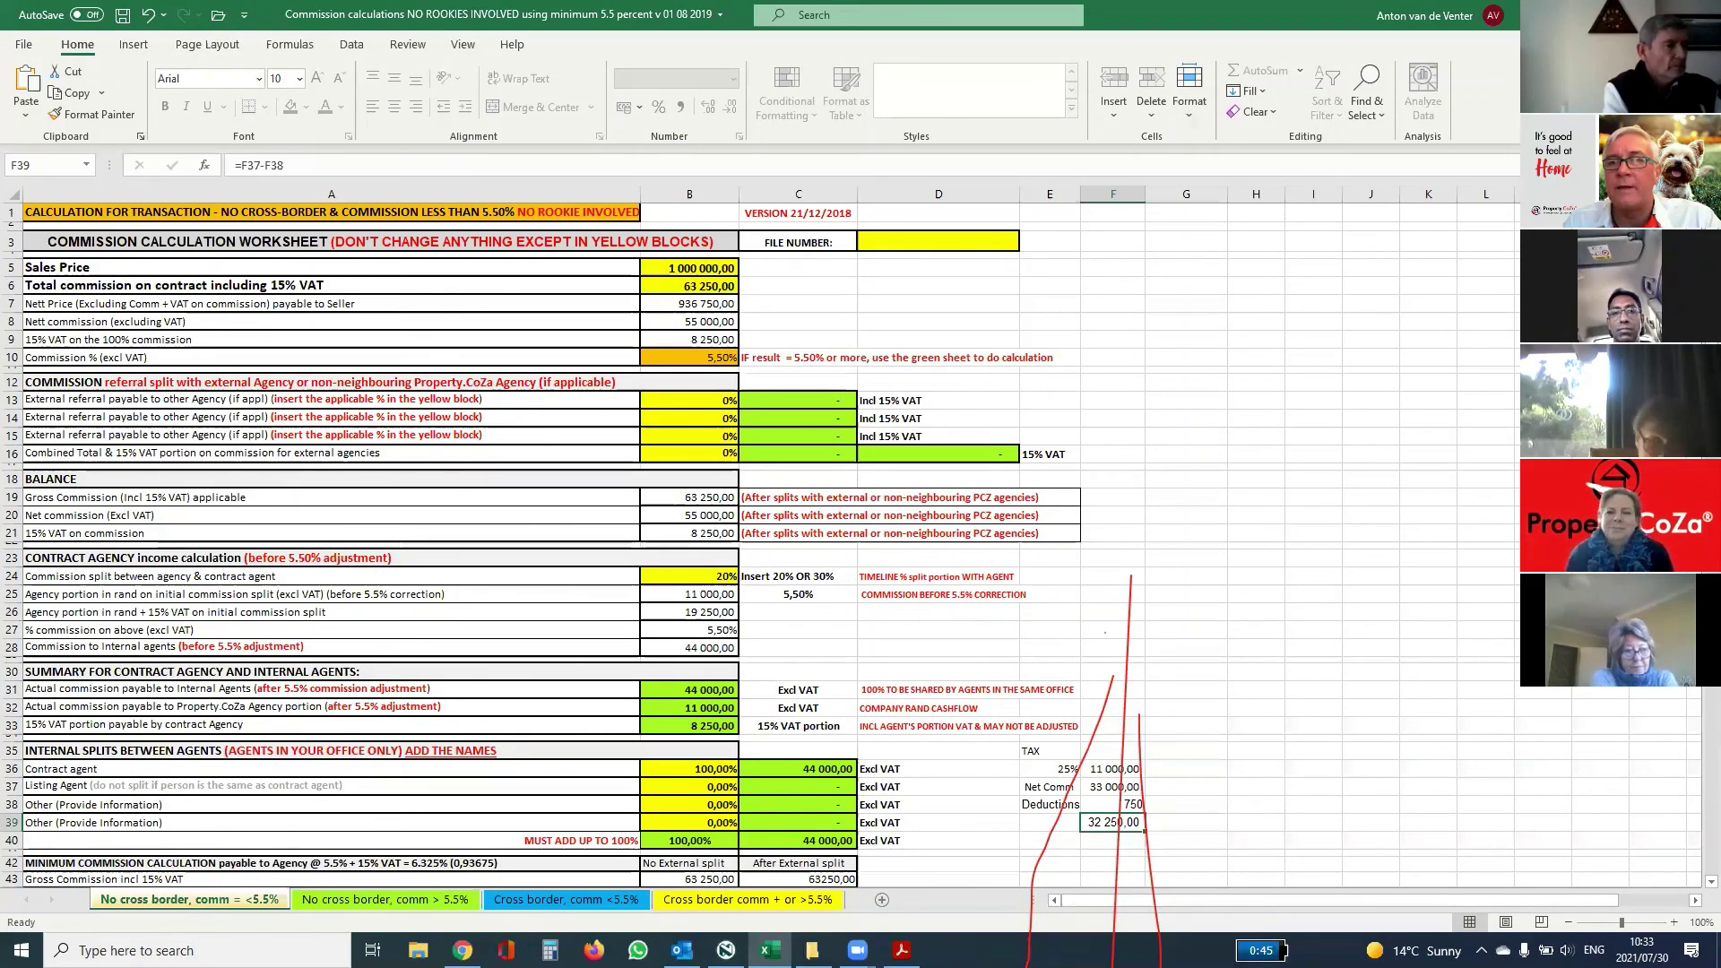
pyautogui.hotkey('ctrl', 'w')
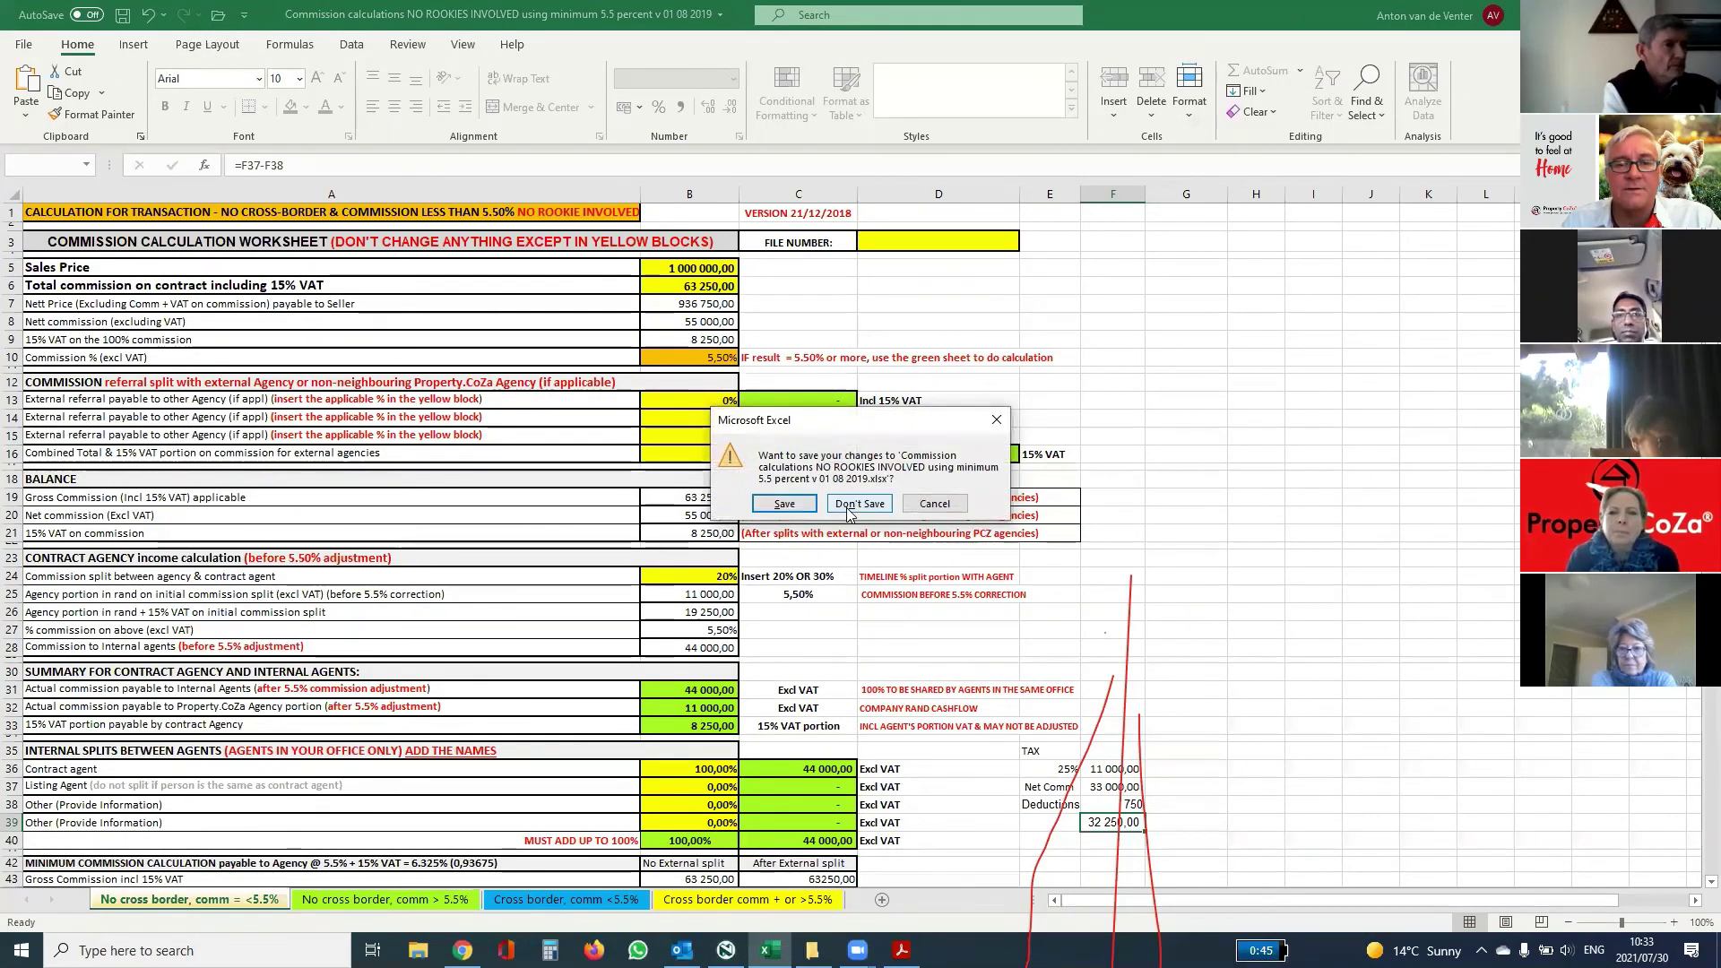
pyautogui.click(849, 508)
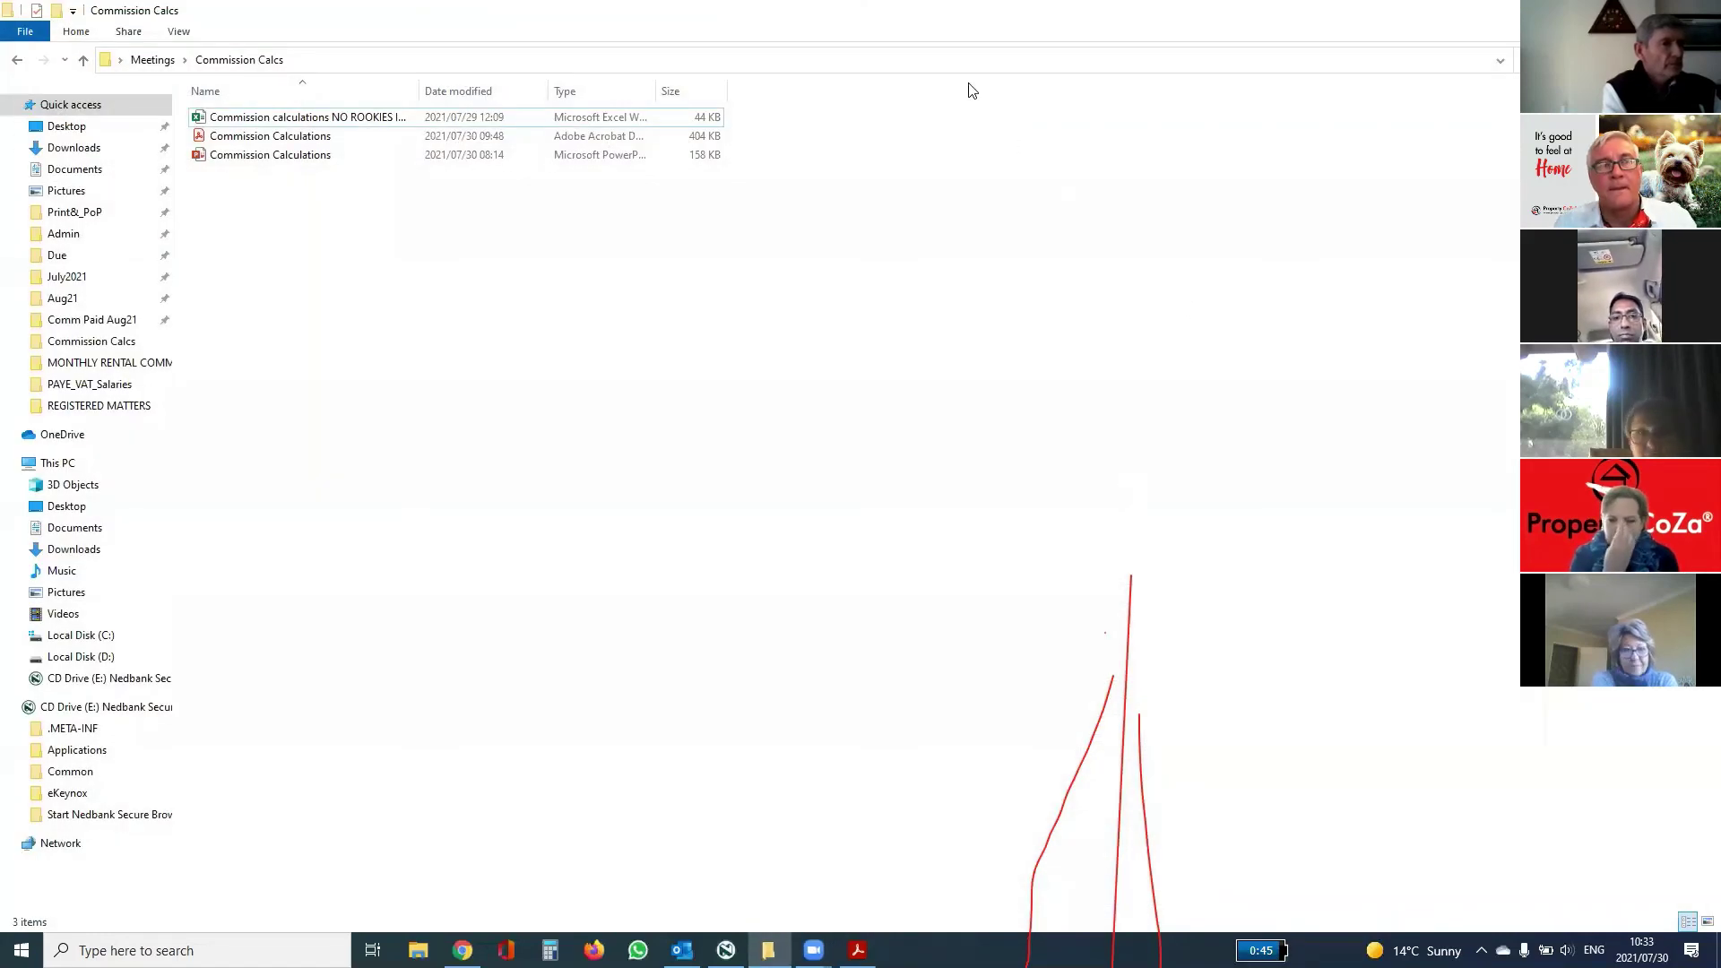